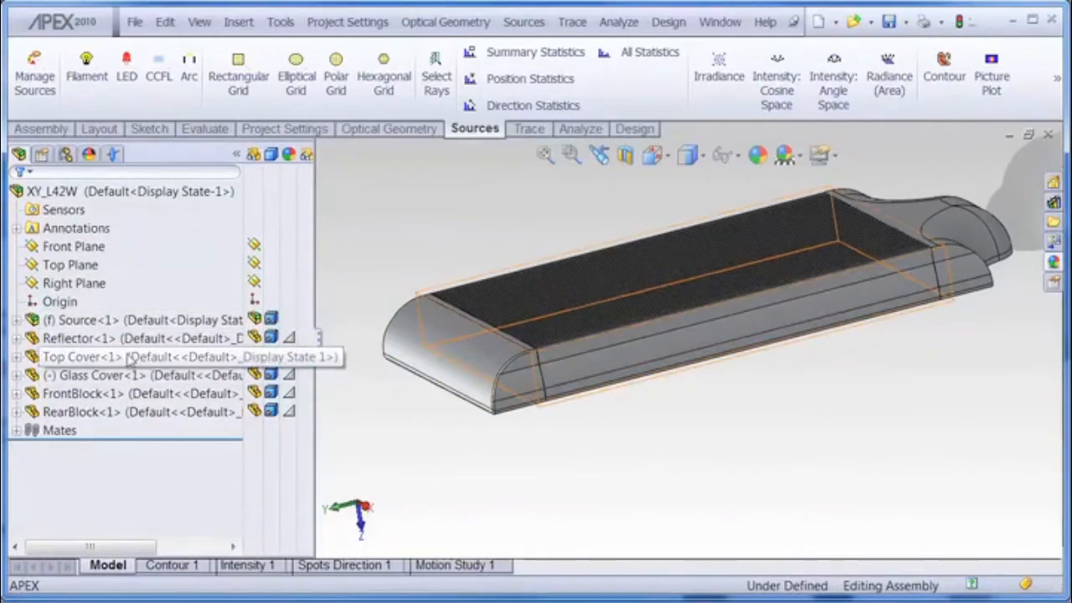
Step: Highlight the rear block, front block, top cover and glass cover in turn and rotate the model to inspect them
{"action": "left_click", "coordinate": [119, 397]}
{"action": "left_click", "coordinate": [84, 410]}
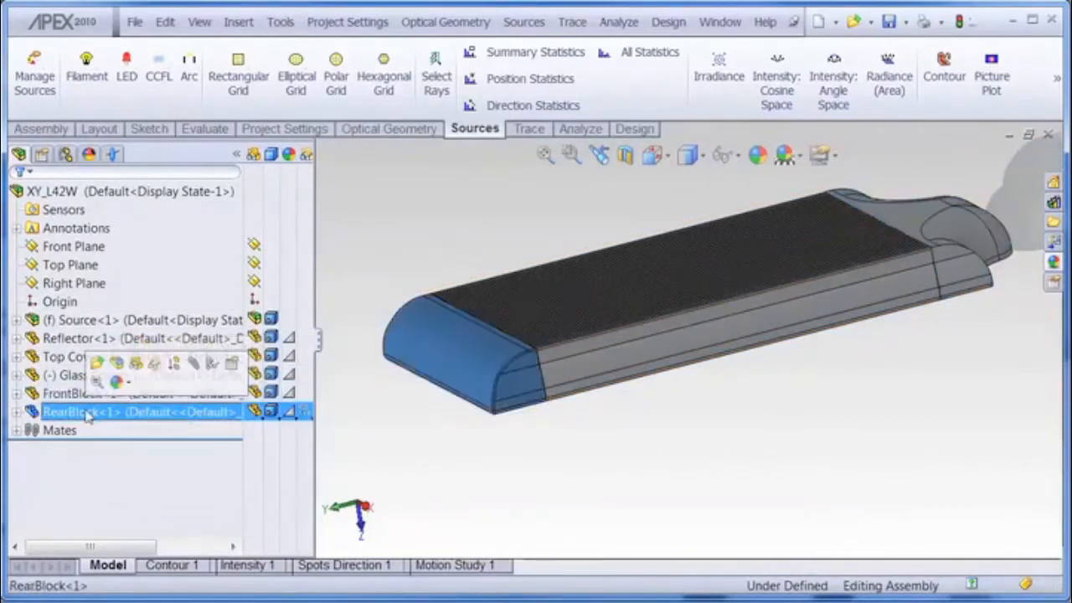
{"action": "left_click", "coordinate": [75, 395]}
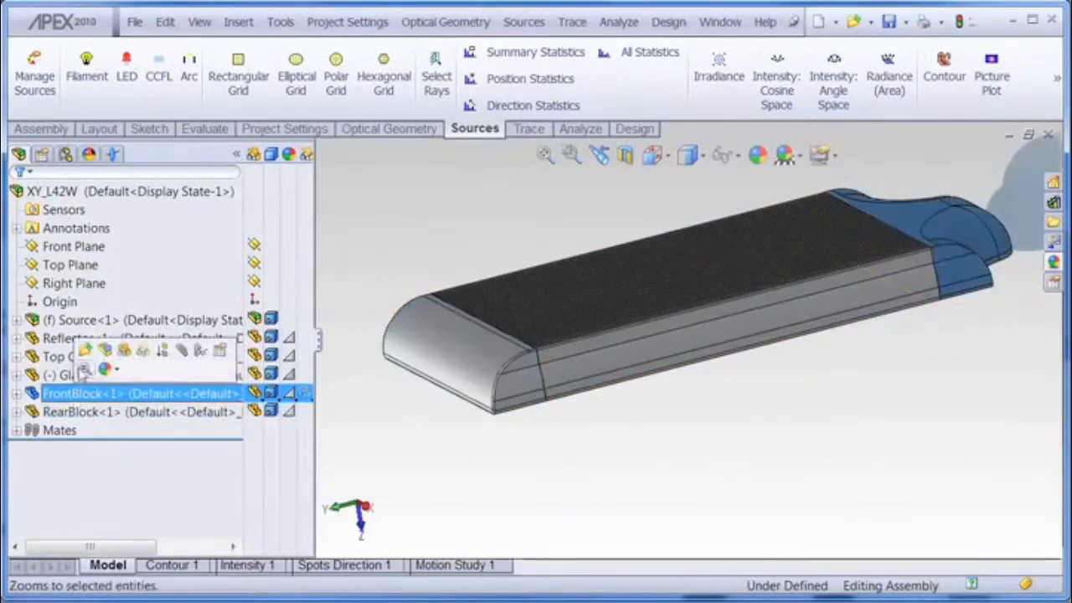
{"action": "left_click", "coordinate": [50, 357]}
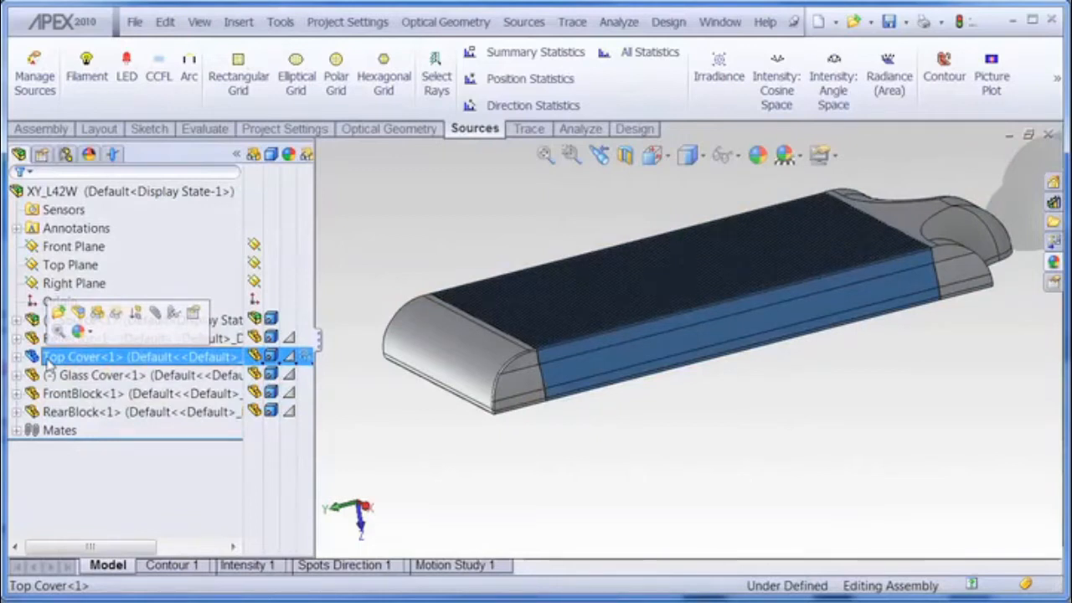
{"action": "middle_click_drag", "start_coordinate": [662, 444], "coordinate": [662, 313]}
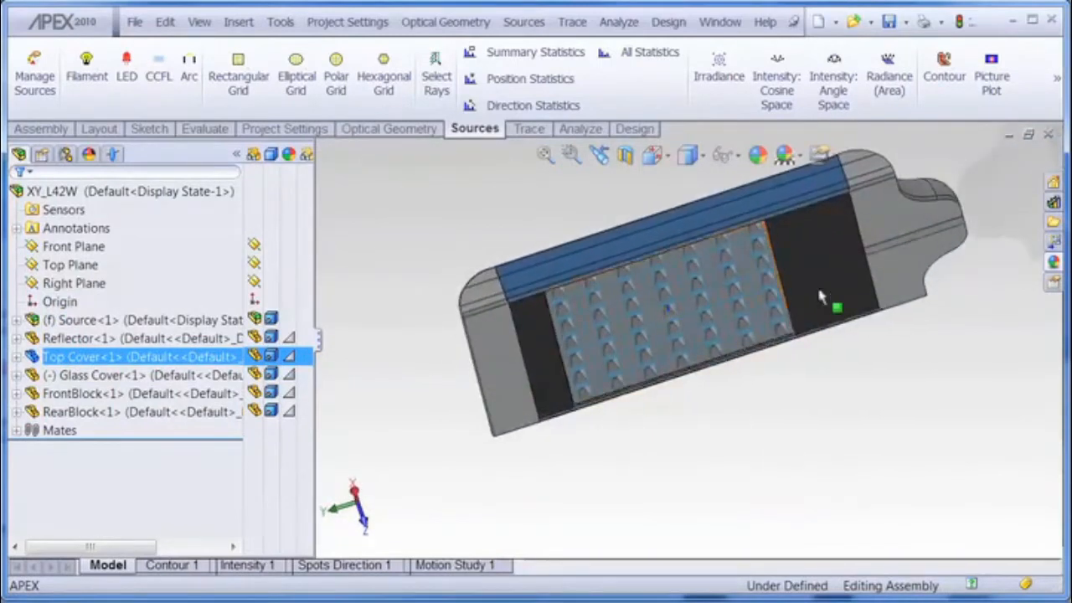
{"action": "scroll", "coordinate": [820, 297], "scroll_direction": "down", "scroll_amount": 3}
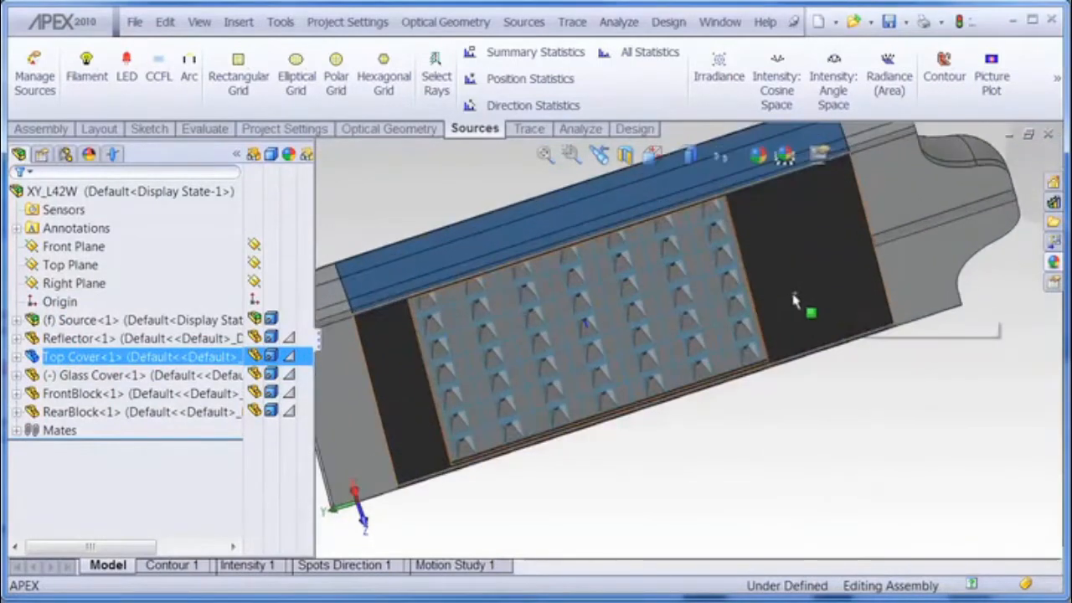
{"action": "left_click", "coordinate": [132, 378]}
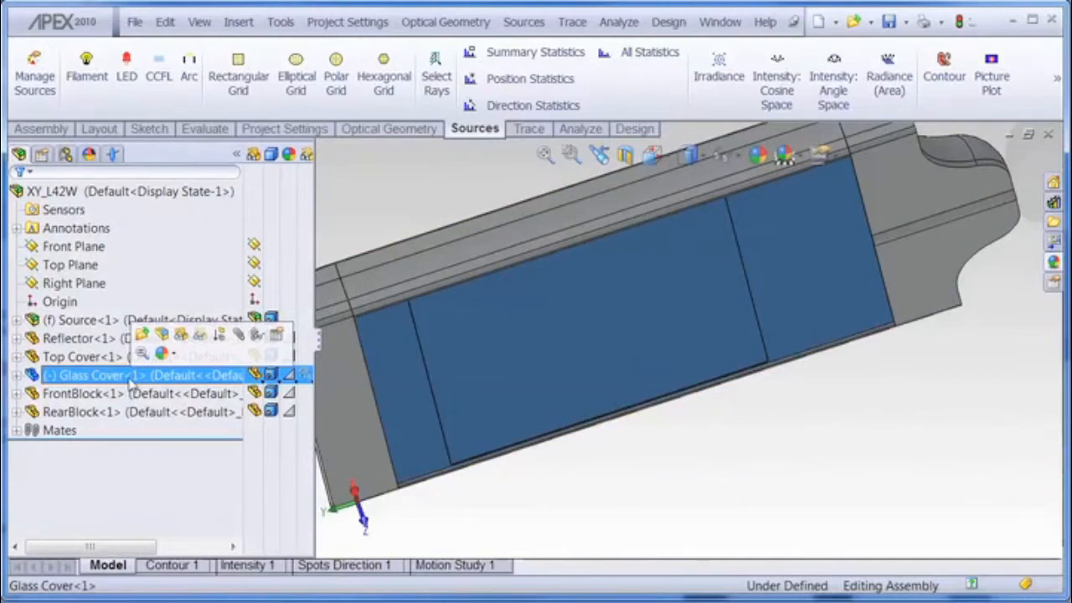
{"action": "left_click", "coordinate": [769, 484]}
{"action": "mouse_move", "coordinate": [777, 269]}
{"action": "middle_mouse_down"}
{"action": "mouse_move", "coordinate": [796, 294]}
{"action": "mouse_move", "coordinate": [791, 243]}
{"action": "mouse_move", "coordinate": [788, 267]}
{"action": "middle_mouse_up"}
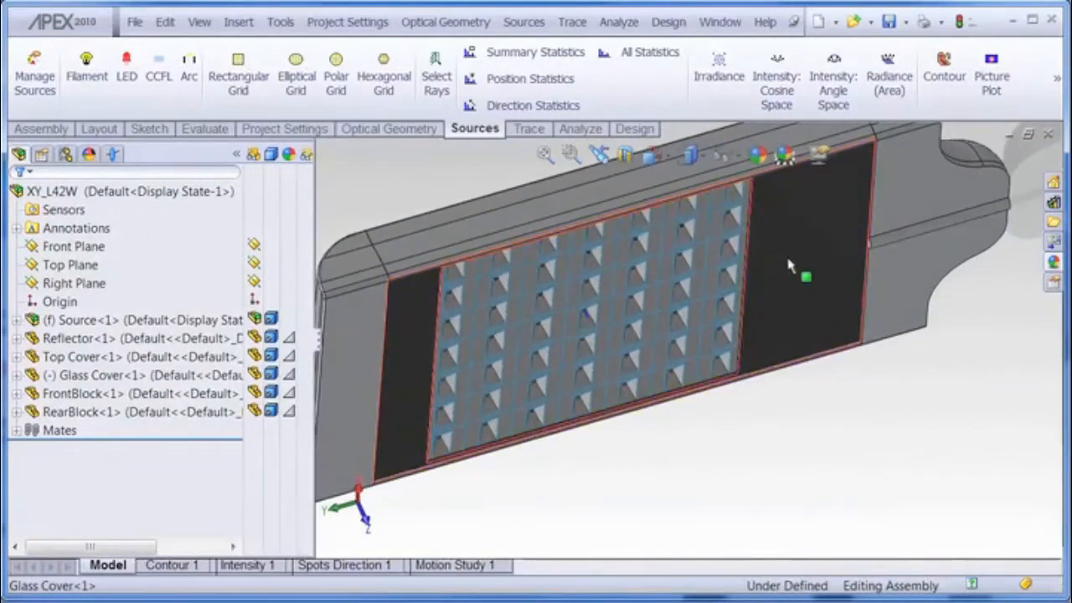
Step: Select the Reflector component and zoom in on its reflector cells to examine their shape
{"action": "left_click", "coordinate": [87, 340]}
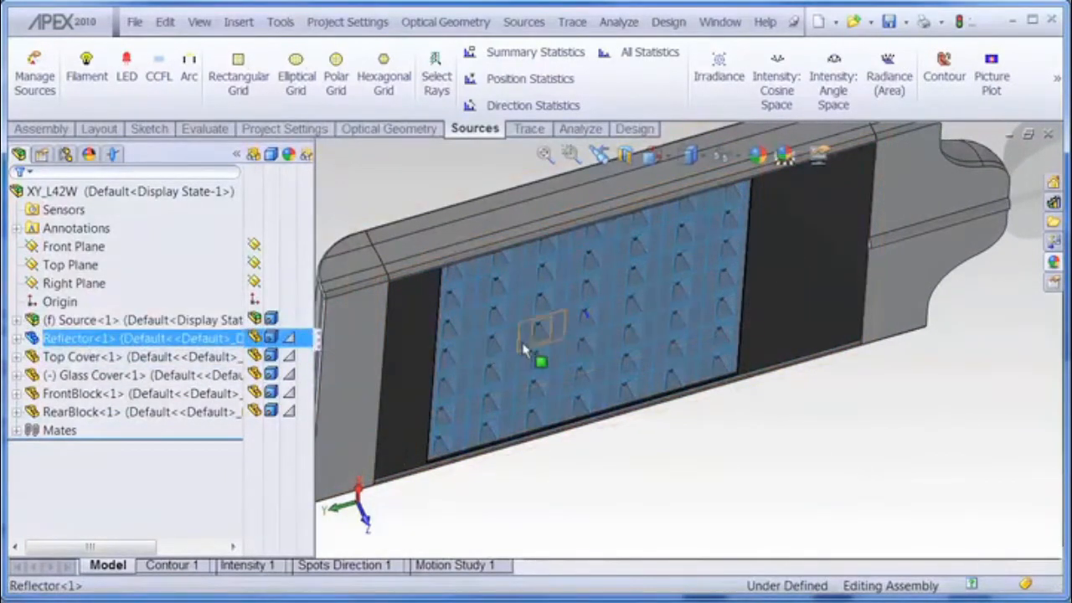
{"action": "middle_click_drag", "start_coordinate": [603, 343], "coordinate": [583, 311]}
{"action": "scroll", "coordinate": [583, 312], "scroll_direction": "down", "scroll_amount": 8}
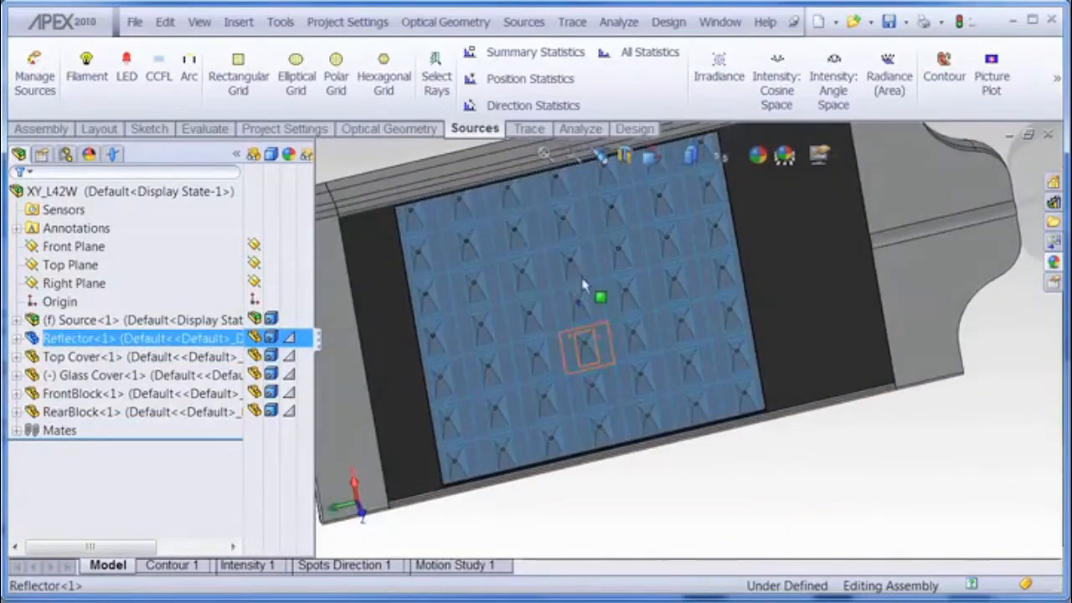
{"action": "scroll", "coordinate": [584, 312], "scroll_direction": "down", "scroll_amount": 3}
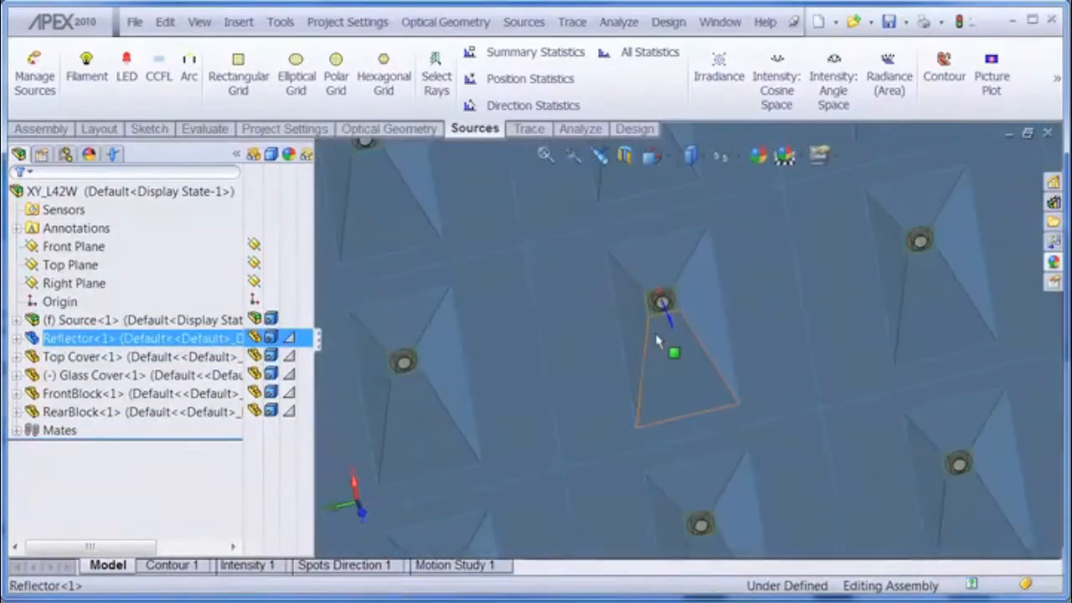
{"action": "mouse_move", "coordinate": [650, 261]}
{"action": "middle_mouse_down"}
{"action": "mouse_move", "coordinate": [653, 244]}
{"action": "mouse_move", "coordinate": [663, 252]}
{"action": "middle_mouse_up"}
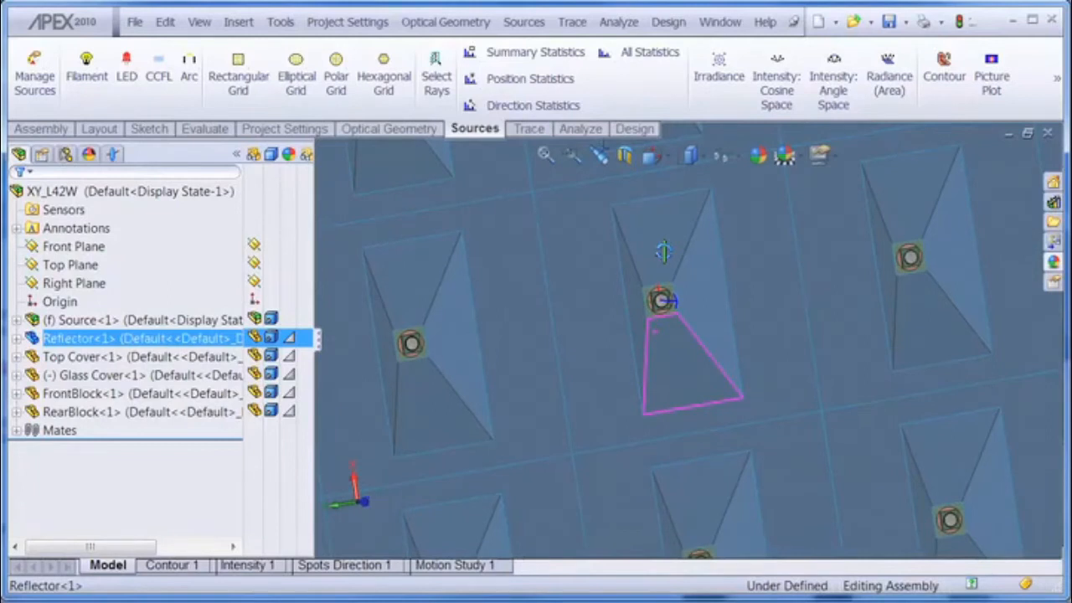
{"action": "middle_click_drag", "start_coordinate": [663, 251], "coordinate": [718, 443]}
{"action": "scroll", "coordinate": [718, 442], "scroll_direction": "up", "scroll_amount": 5}
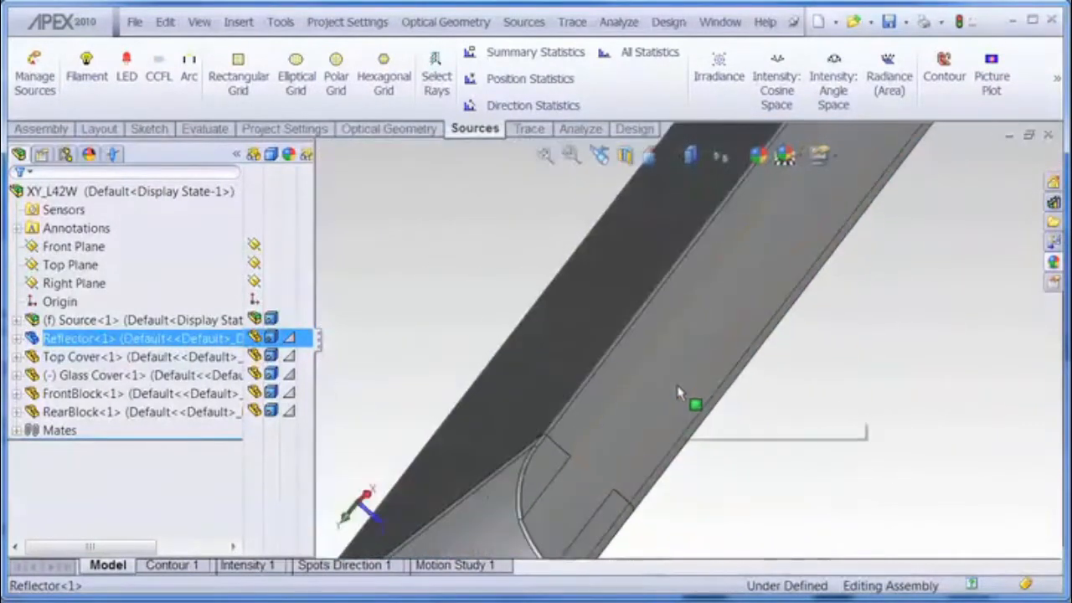
{"action": "middle_click_drag", "start_coordinate": [701, 496], "coordinate": [636, 394]}
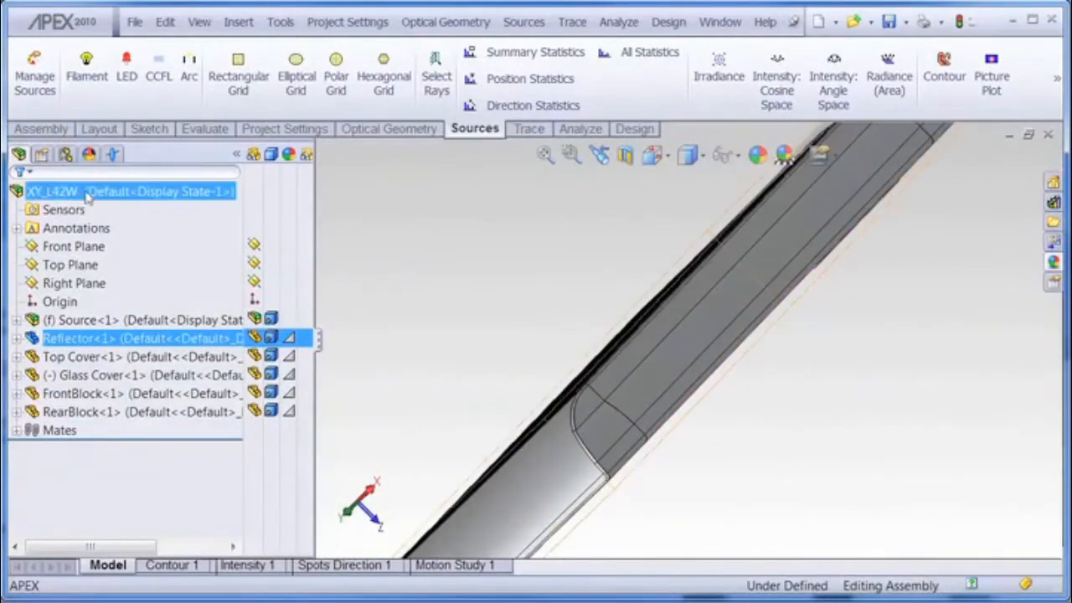
Step: Explode the assembly using the ExplView1 exploded view in the default configuration
{"action": "left_click", "coordinate": [67, 156]}
{"action": "left_click", "coordinate": [67, 194]}
{"action": "left_click", "coordinate": [76, 211]}
{"action": "left_click", "coordinate": [92, 229]}
{"action": "right_click", "coordinate": [84, 230]}
{"action": "left_click", "coordinate": [134, 237]}
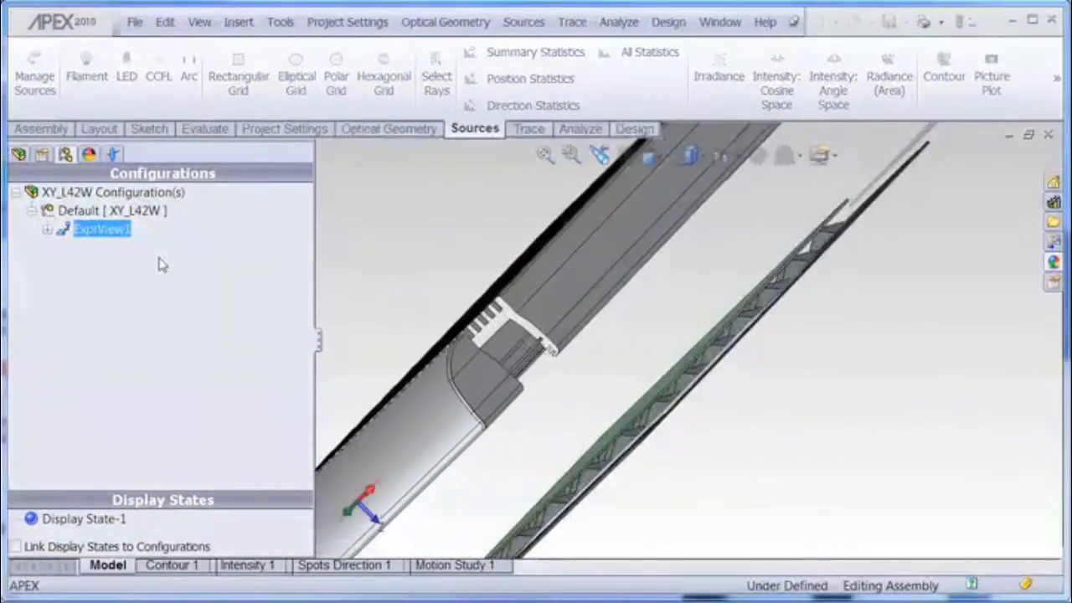
Step: Return to the feature tree and inspect the exploded assembly, highlighting the Source board
{"action": "middle_click_drag", "start_coordinate": [653, 330], "coordinate": [568, 374]}
{"action": "scroll", "coordinate": [560, 375], "scroll_direction": "up", "scroll_amount": 5}
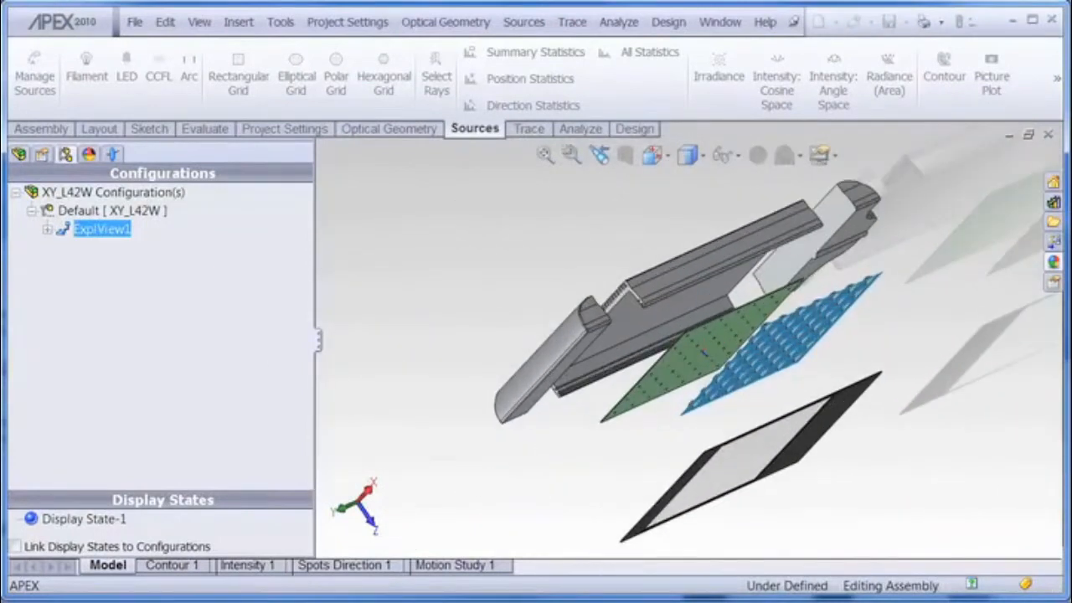
{"action": "left_click", "coordinate": [20, 154]}
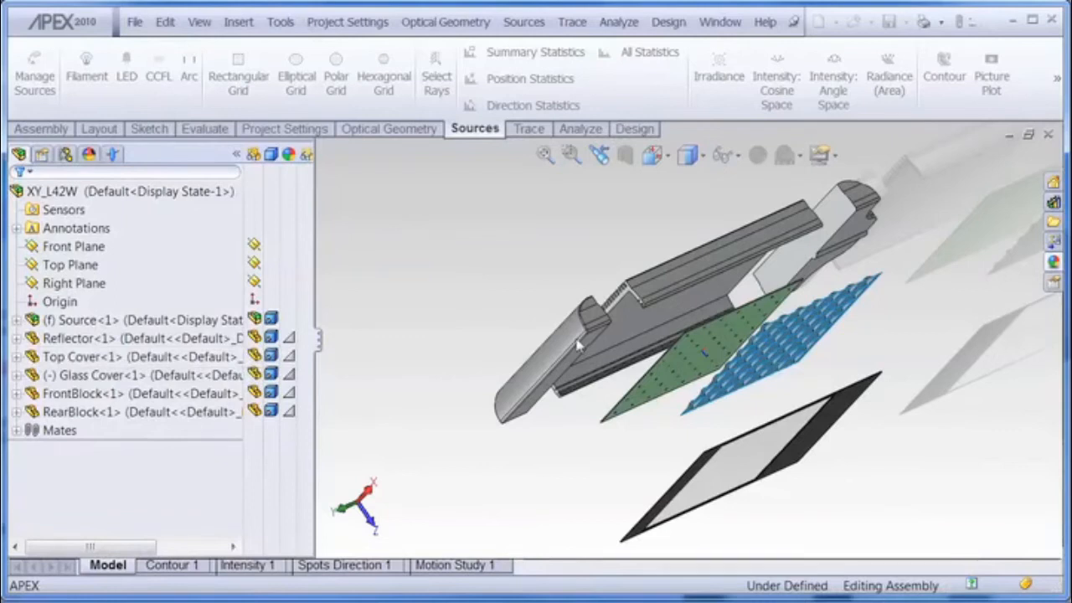
{"action": "middle_click_drag", "start_coordinate": [688, 282], "coordinate": [662, 276]}
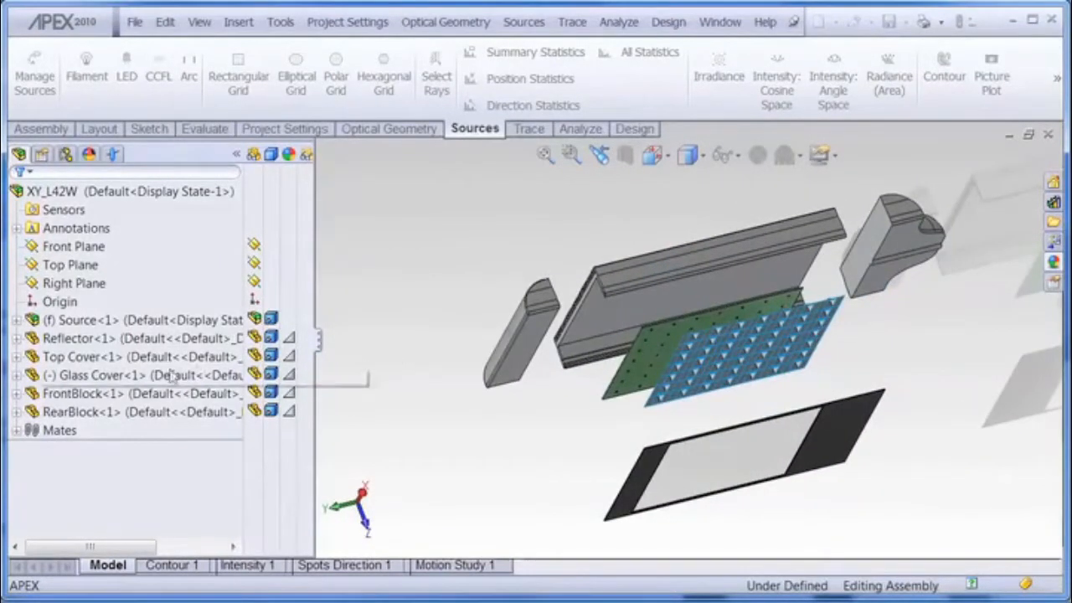
{"action": "left_click", "coordinate": [86, 321]}
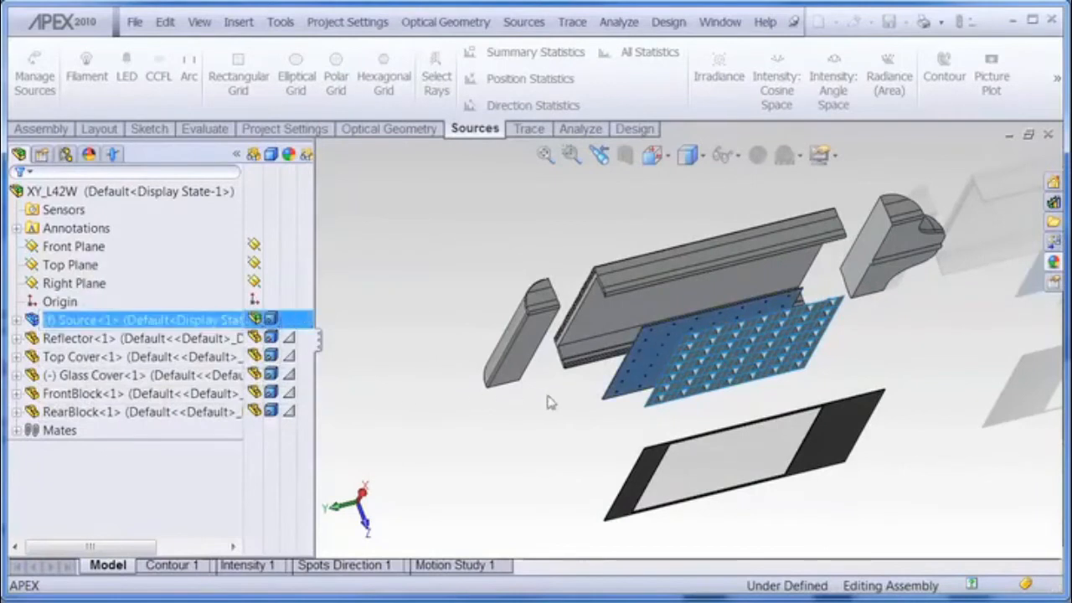
{"action": "scroll", "coordinate": [655, 355], "scroll_direction": "down", "scroll_amount": 6}
{"action": "middle_click_drag", "start_coordinate": [719, 302], "coordinate": [482, 514]}
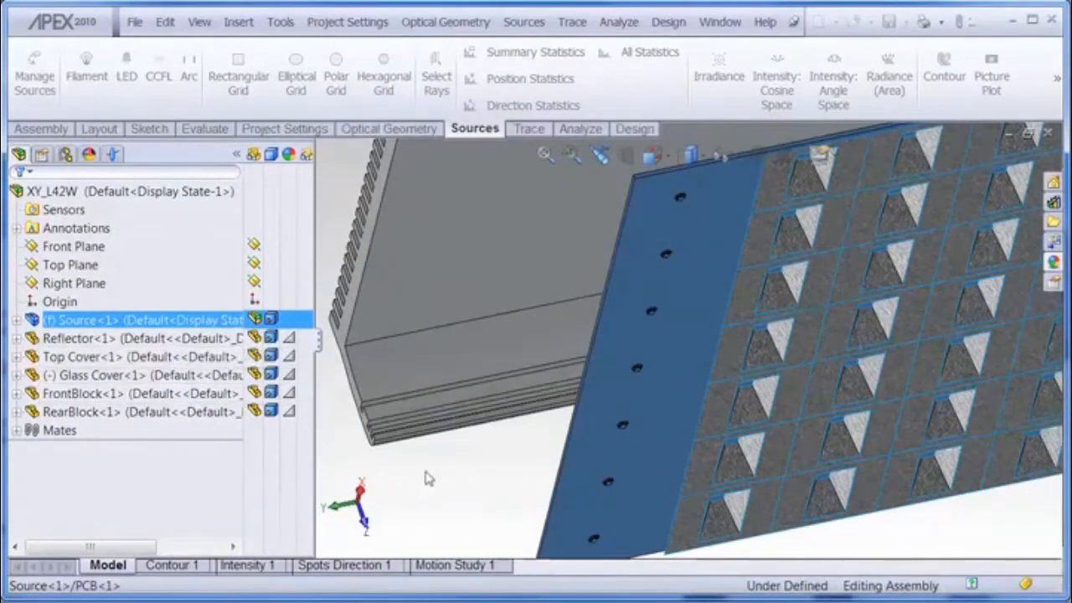
Step: Highlight the RearBlock component and rotate the exploded assembly to view its stacked layers
{"action": "left_click", "coordinate": [142, 411]}
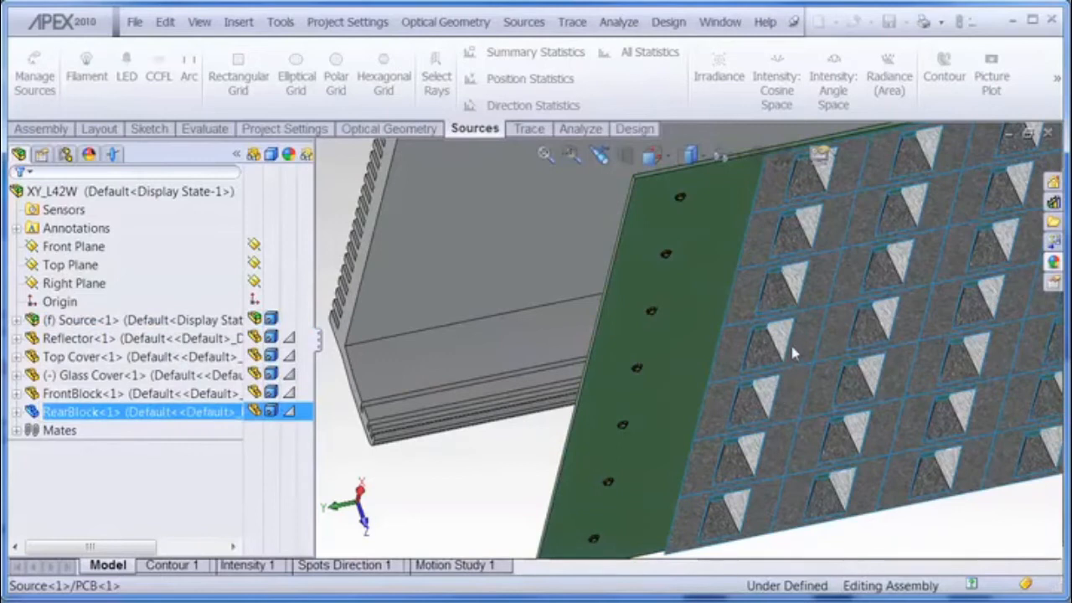
{"action": "scroll", "coordinate": [808, 351], "scroll_direction": "down", "scroll_amount": 3}
{"action": "scroll", "coordinate": [791, 327], "scroll_direction": "up", "scroll_amount": 5}
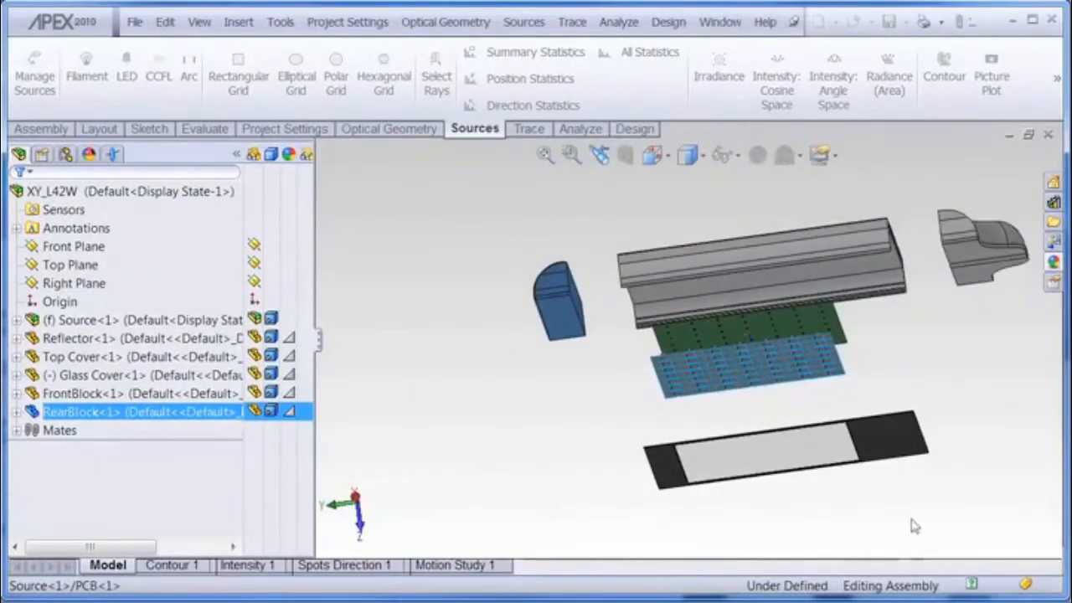
{"action": "middle_click_drag", "start_coordinate": [892, 496], "coordinate": [926, 471]}
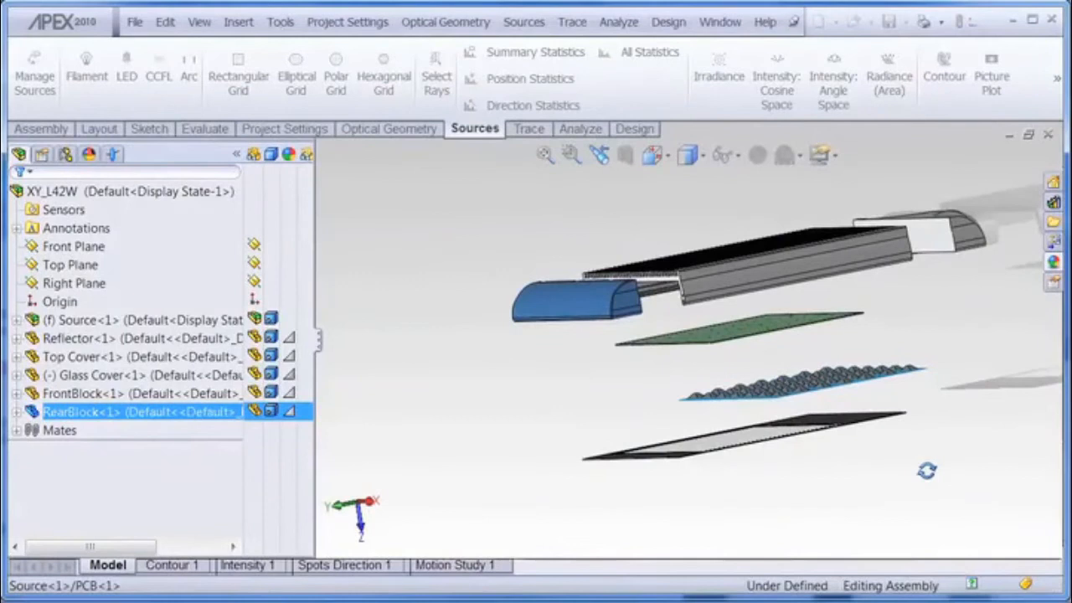
{"action": "middle_click_drag", "start_coordinate": [926, 470], "coordinate": [930, 497]}
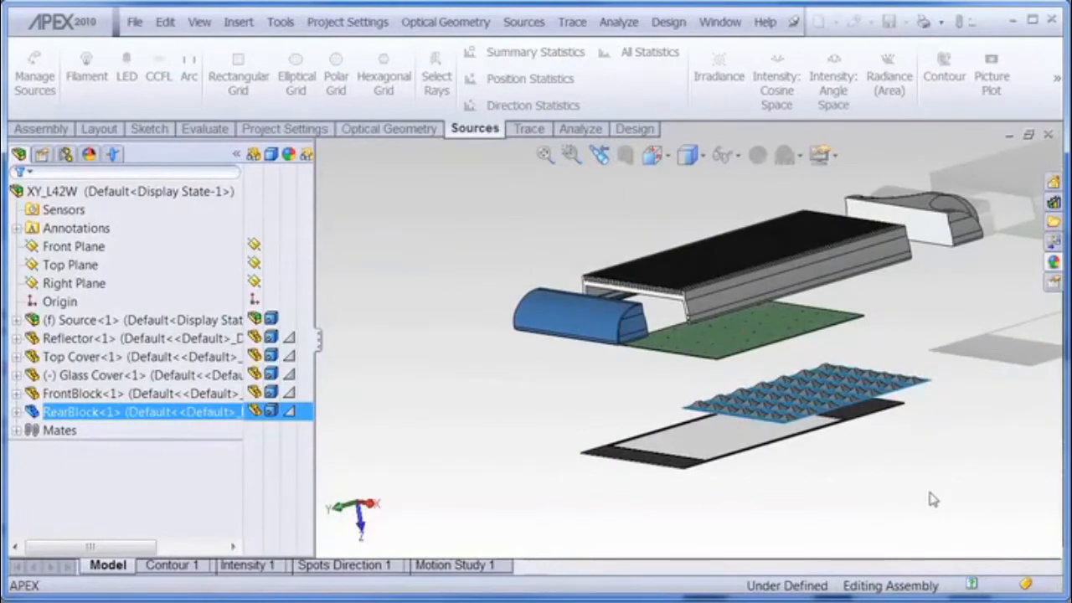
{"action": "scroll", "coordinate": [929, 498], "scroll_direction": "up", "scroll_amount": 2}
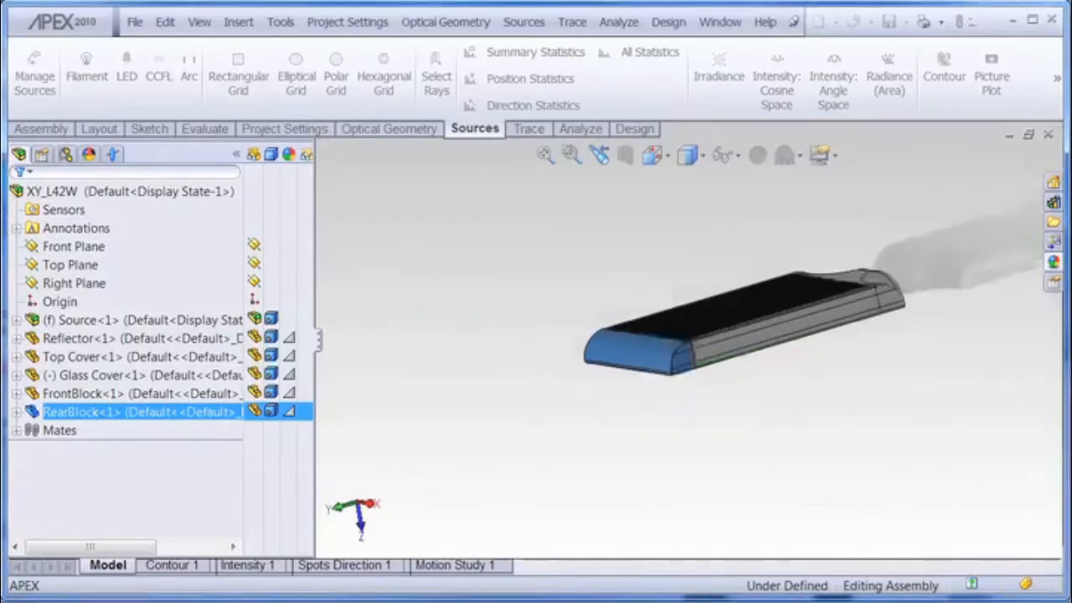
Step: Open the optics tree and browse the Media, Coatings, Scatter Models and Sources optical libraries
{"action": "left_click", "coordinate": [115, 154]}
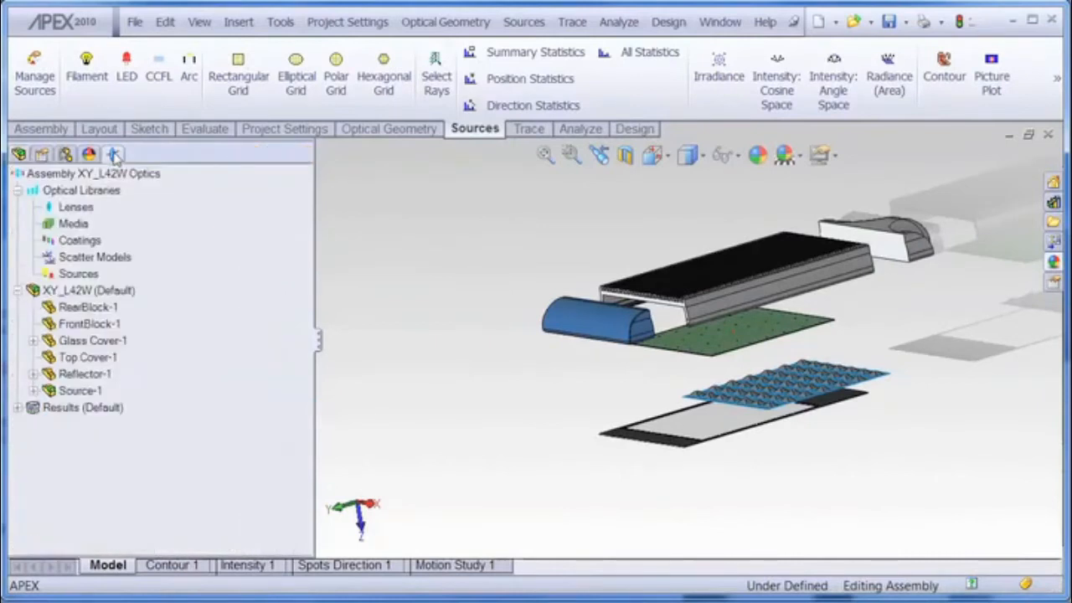
{"action": "scroll", "coordinate": [862, 302], "scroll_direction": "down", "scroll_amount": 3}
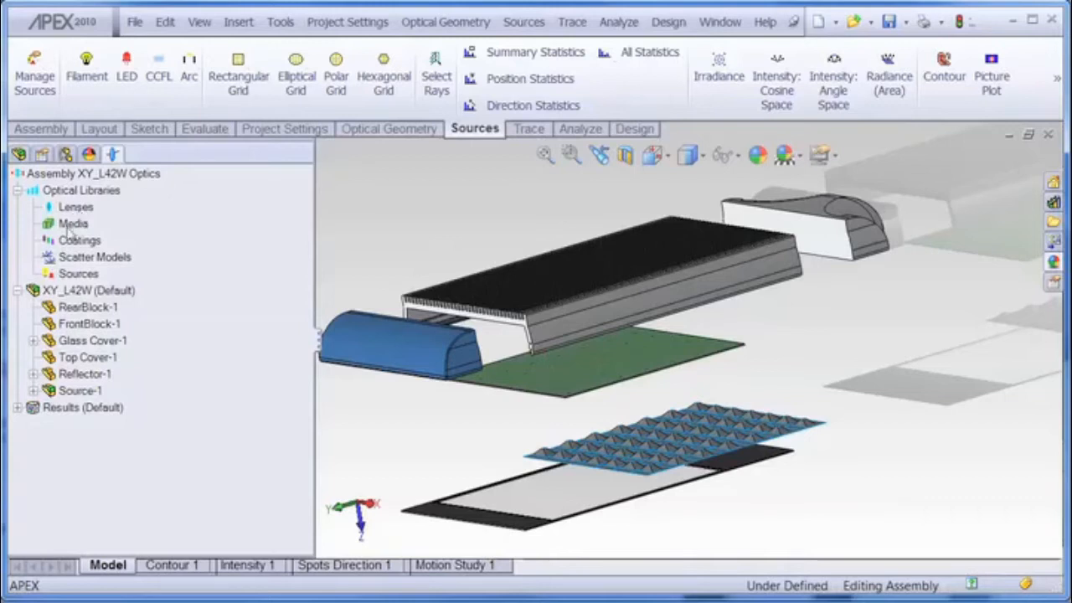
{"action": "left_click", "coordinate": [70, 226]}
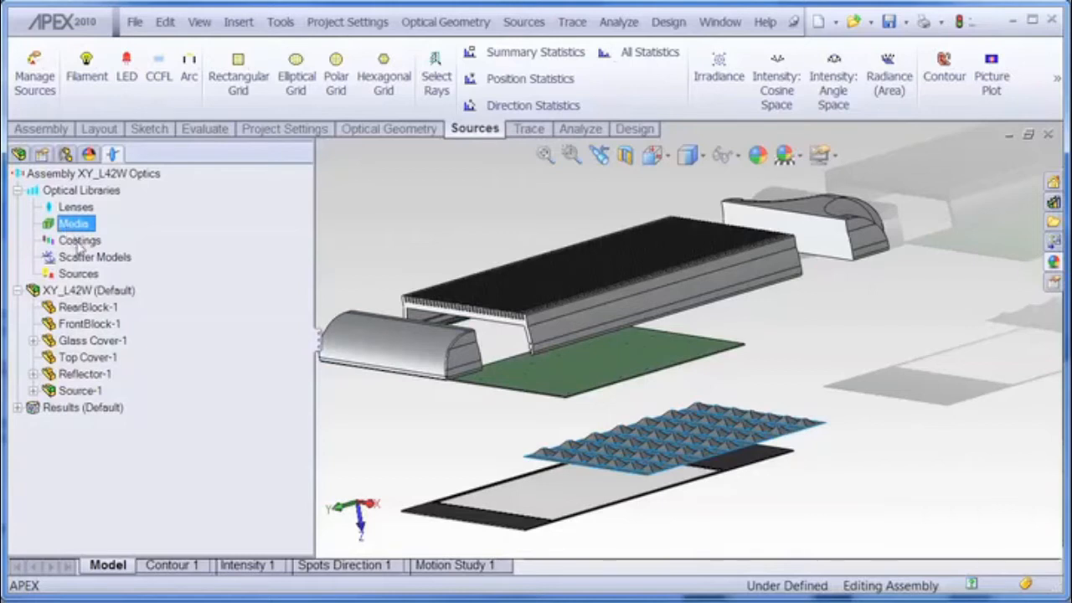
{"action": "left_click", "coordinate": [80, 242]}
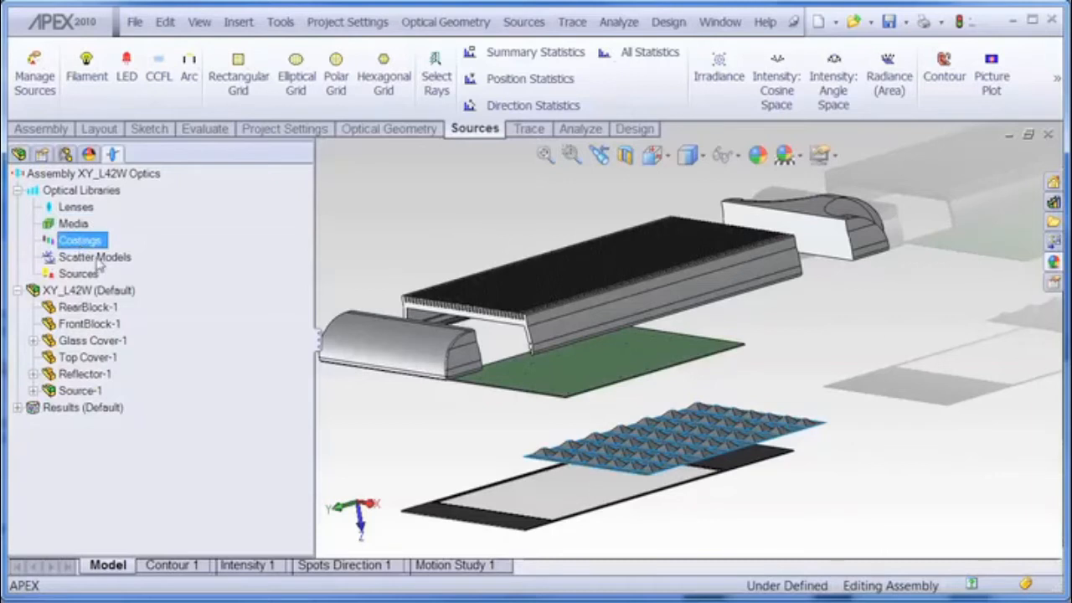
{"action": "left_click", "coordinate": [97, 260]}
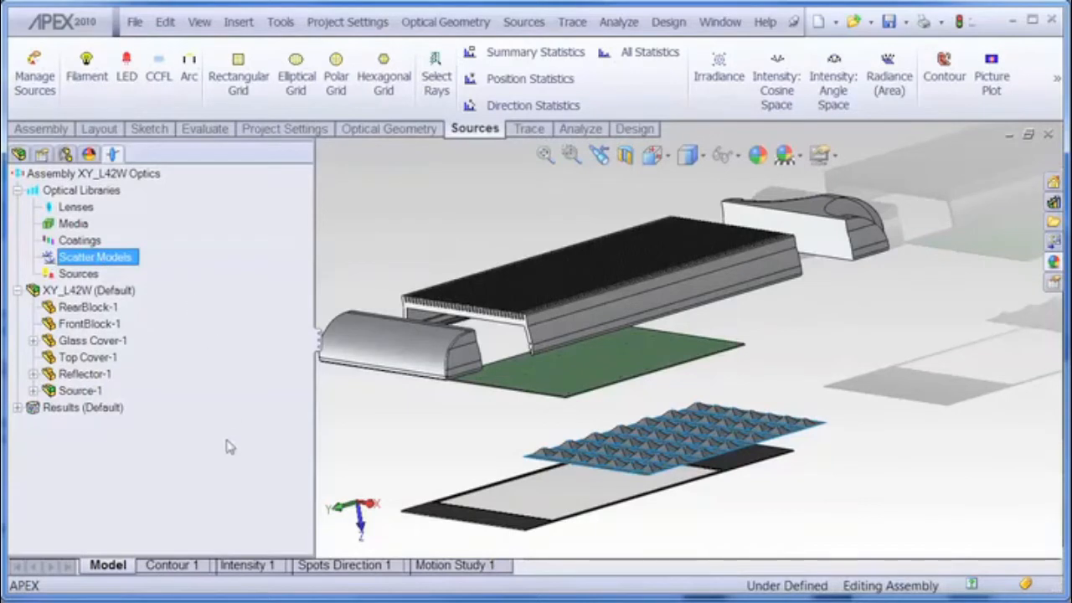
{"action": "left_click", "coordinate": [83, 278]}
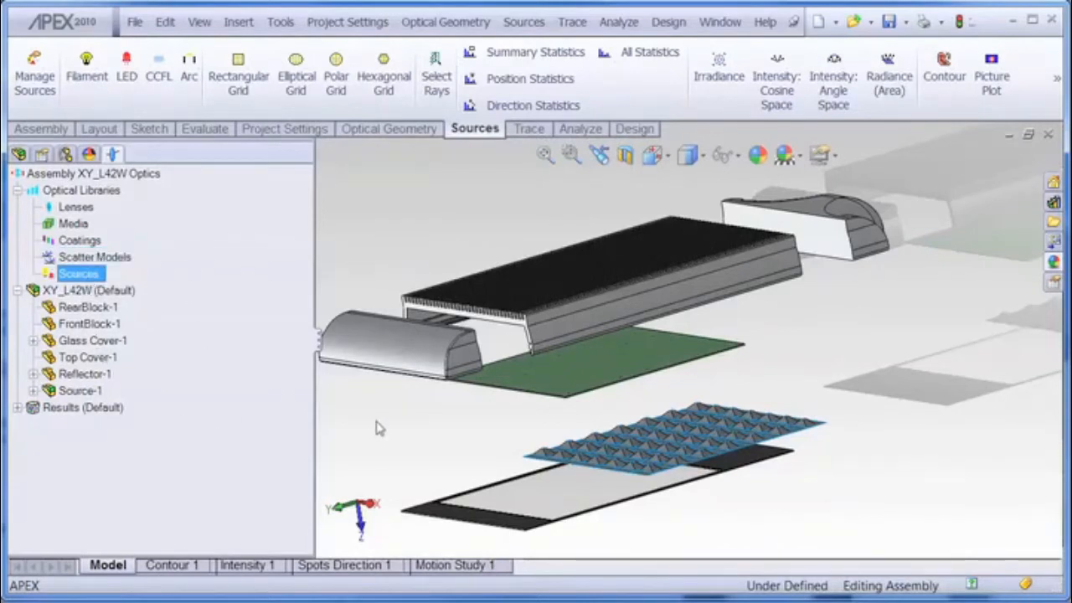
Step: Rotate and zoom the exploded assembly, then select RearBlock-1 in the optics tree
{"action": "scroll", "coordinate": [413, 439], "scroll_direction": "down", "scroll_amount": 4}
{"action": "scroll", "coordinate": [413, 438], "scroll_direction": "up", "scroll_amount": 4}
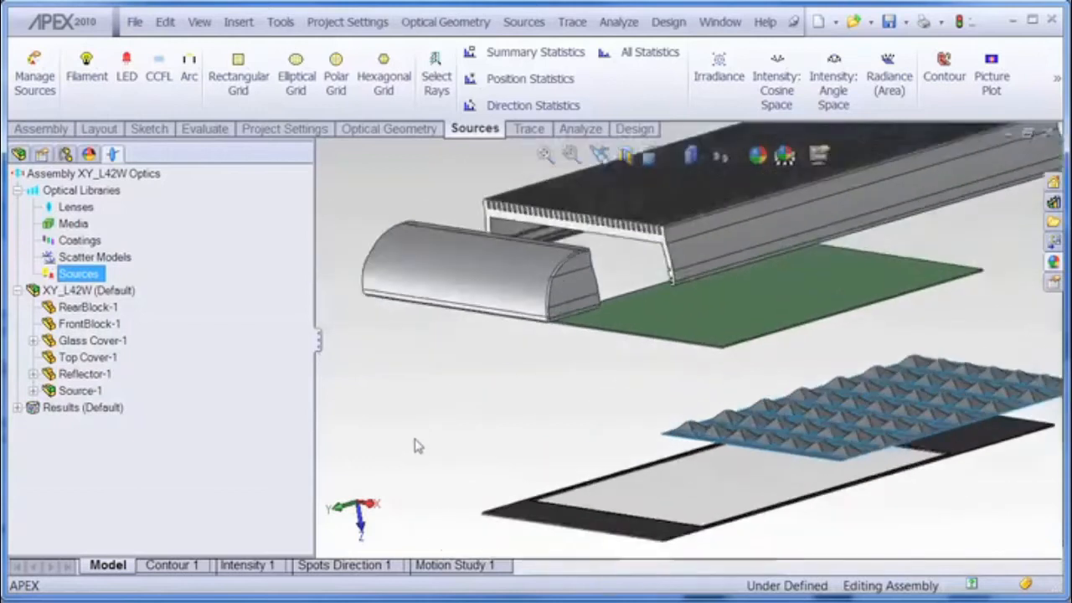
{"action": "middle_click_drag", "start_coordinate": [433, 441], "coordinate": [447, 388]}
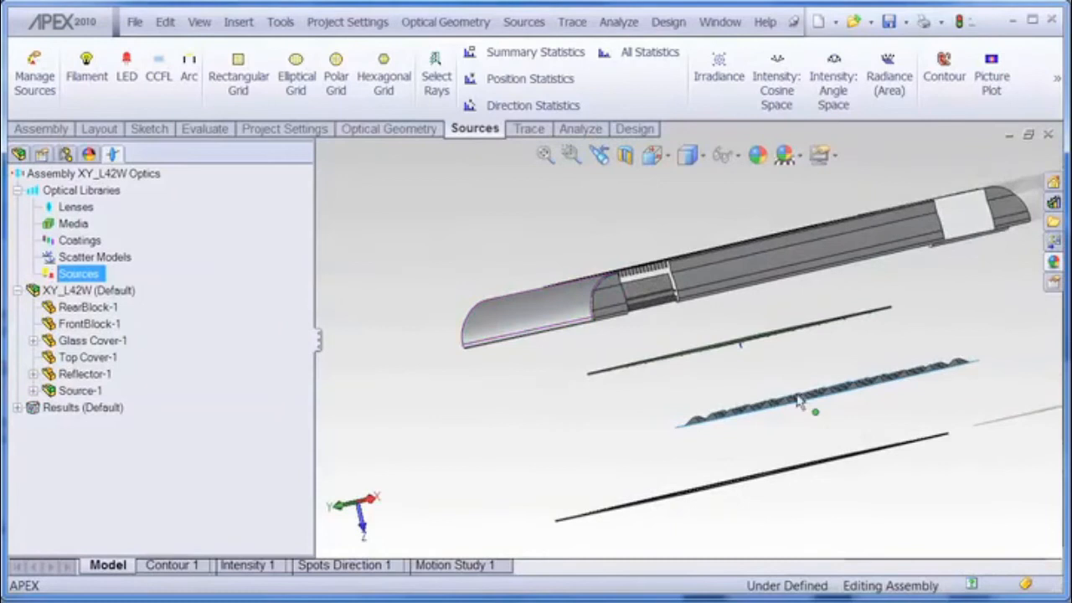
{"action": "mouse_move", "coordinate": [795, 373]}
{"action": "middle_mouse_down"}
{"action": "mouse_move", "coordinate": [766, 411]}
{"action": "mouse_move", "coordinate": [786, 389]}
{"action": "middle_mouse_up"}
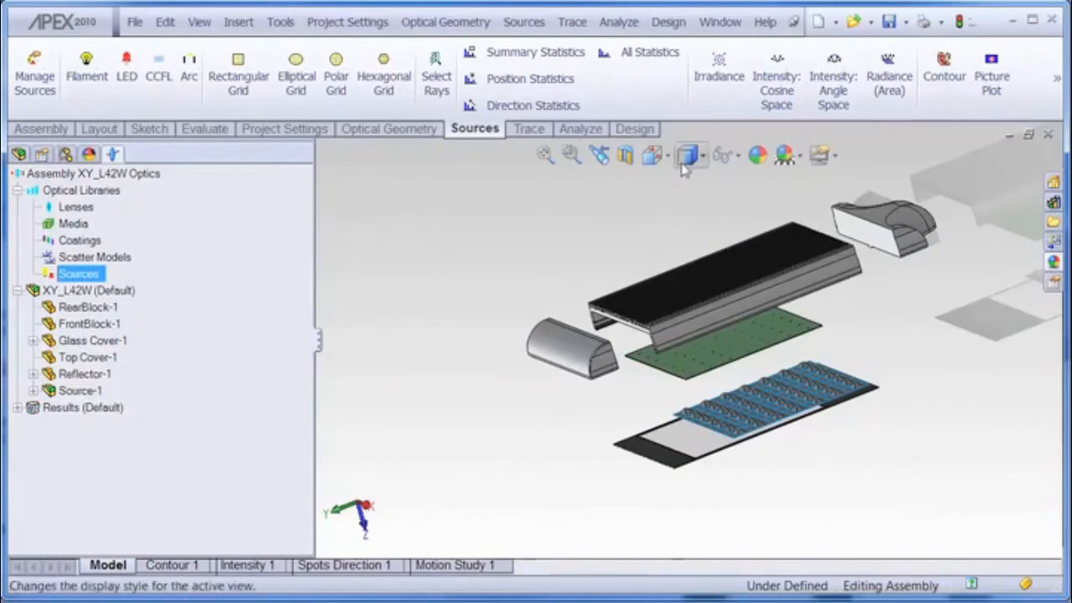
{"action": "middle_click_drag", "start_coordinate": [454, 426], "coordinate": [426, 401]}
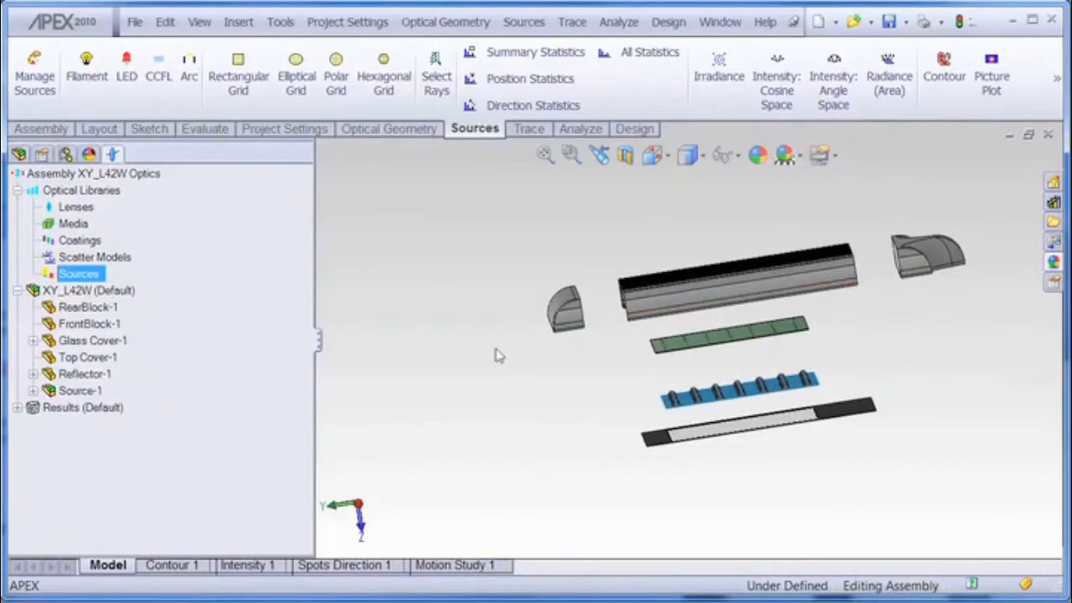
{"action": "left_click", "coordinate": [88, 307]}
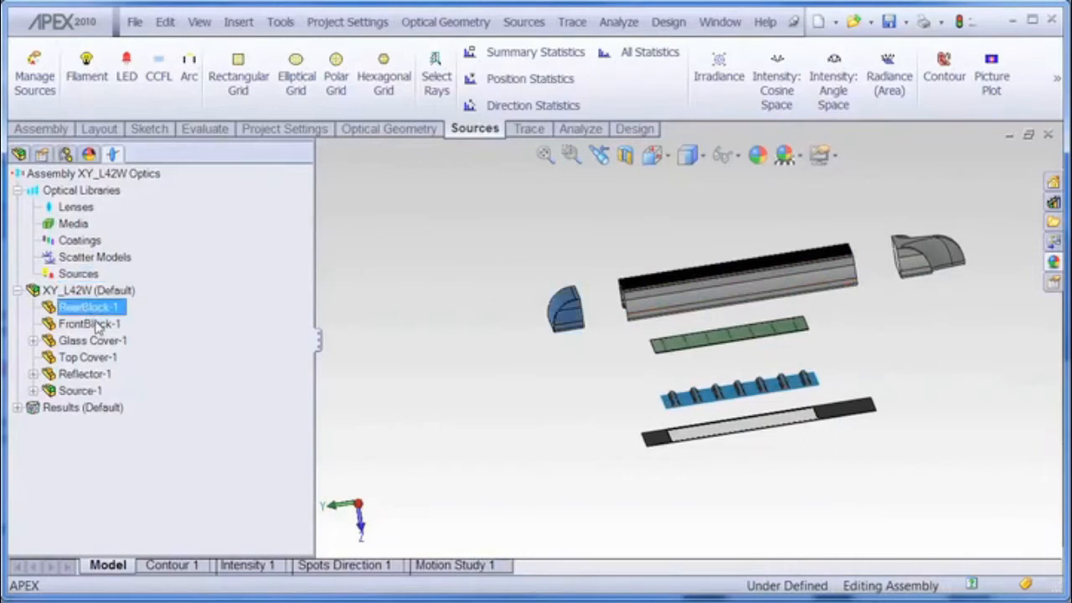
Step: Mark RearBlock-1, FrontBlock-1 and Top Cover-1 as ignored in the optical model
{"action": "left_click", "coordinate": [94, 324], "text": "ctrl"}
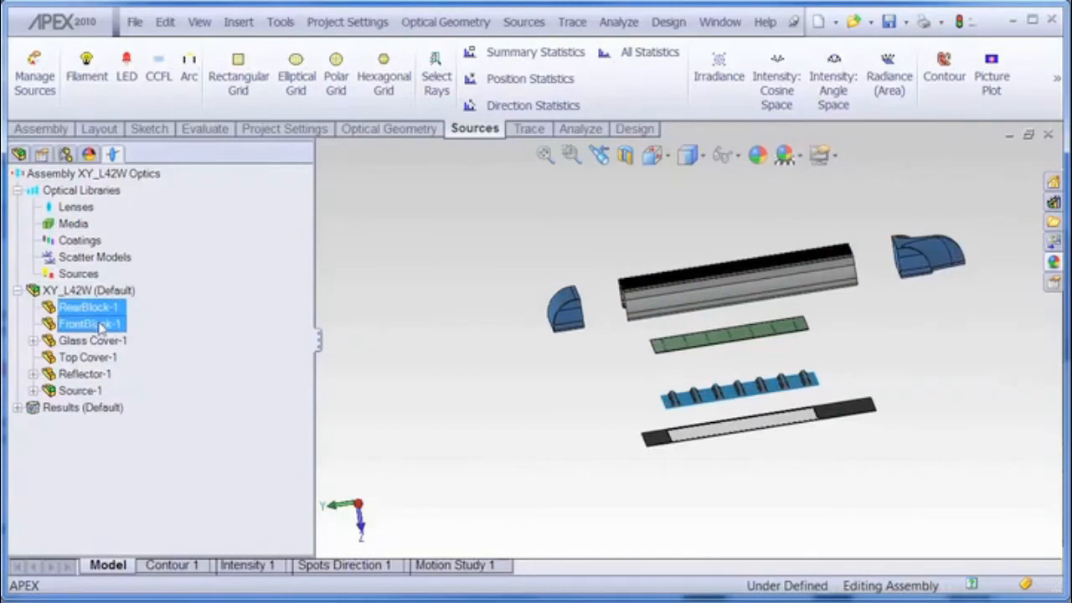
{"action": "left_click", "coordinate": [88, 357], "text": "ctrl"}
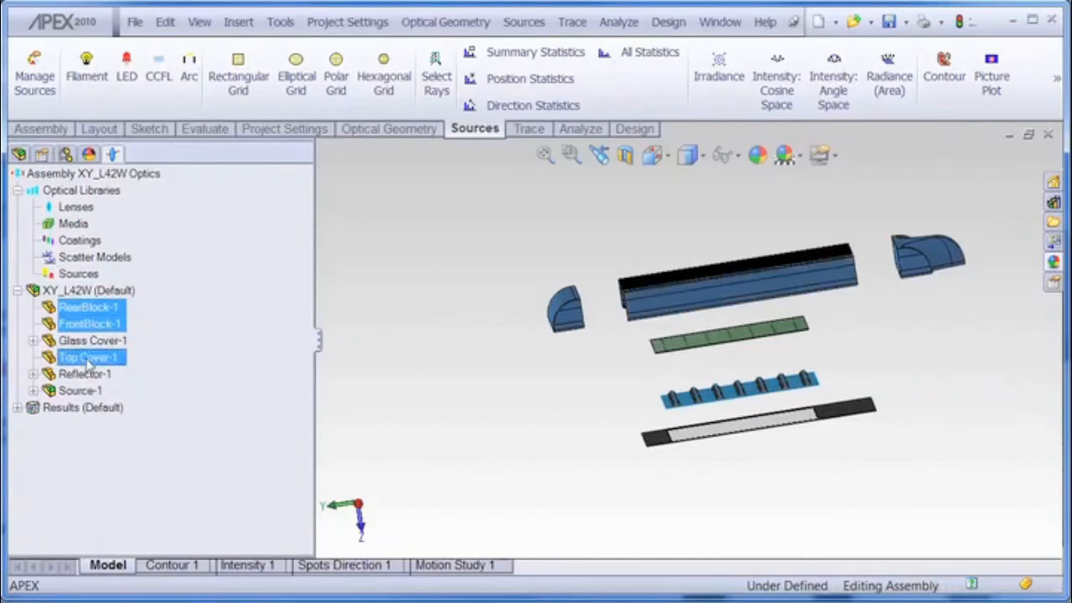
{"action": "right_click", "coordinate": [90, 359]}
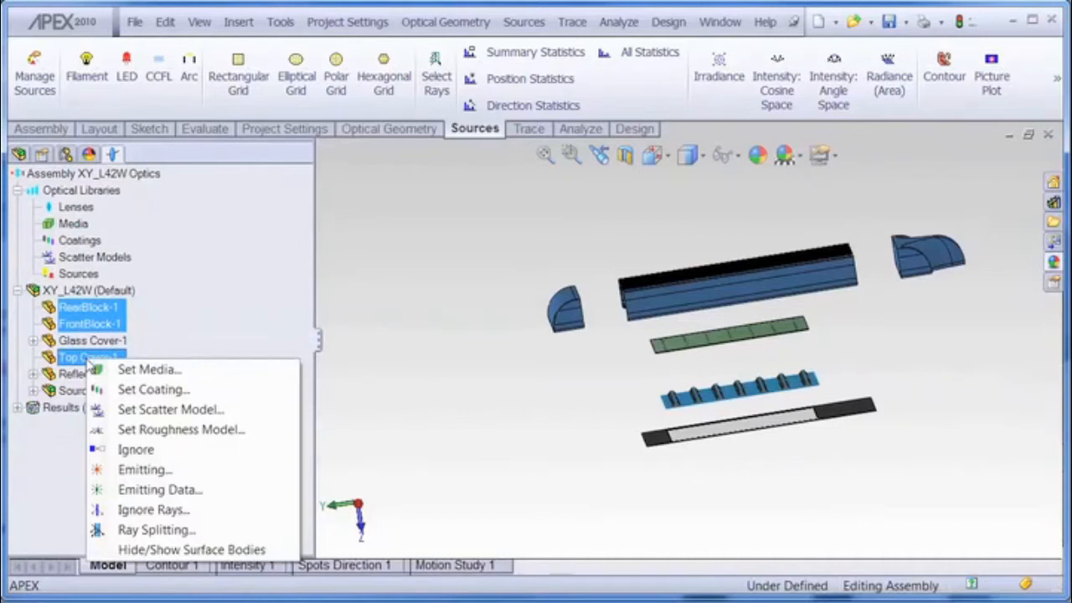
{"action": "left_click", "coordinate": [137, 449]}
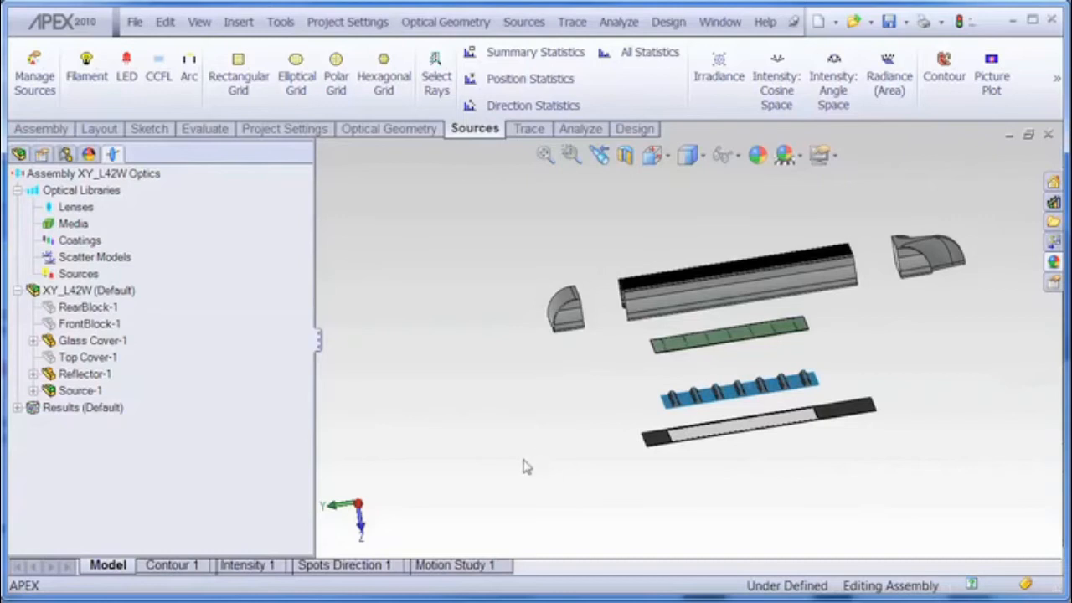
Step: Rotate and zoom in on the source board, and expand Source-1 to browse its LED components
{"action": "middle_click_drag", "start_coordinate": [529, 446], "coordinate": [517, 373]}
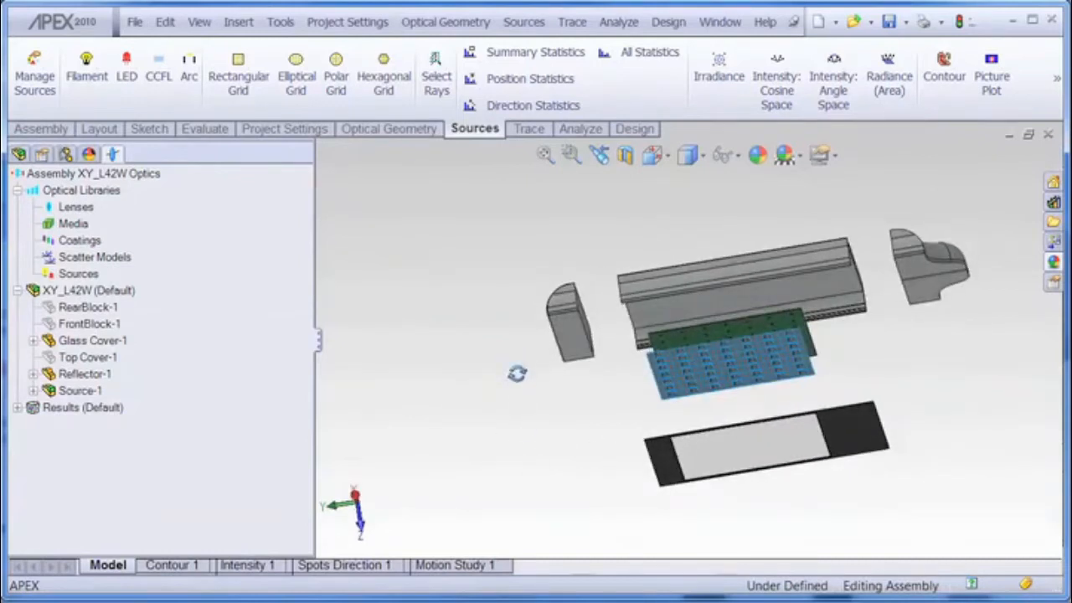
{"action": "scroll", "coordinate": [804, 385], "scroll_direction": "down", "scroll_amount": 1}
{"action": "scroll", "coordinate": [804, 391], "scroll_direction": "down", "scroll_amount": 6}
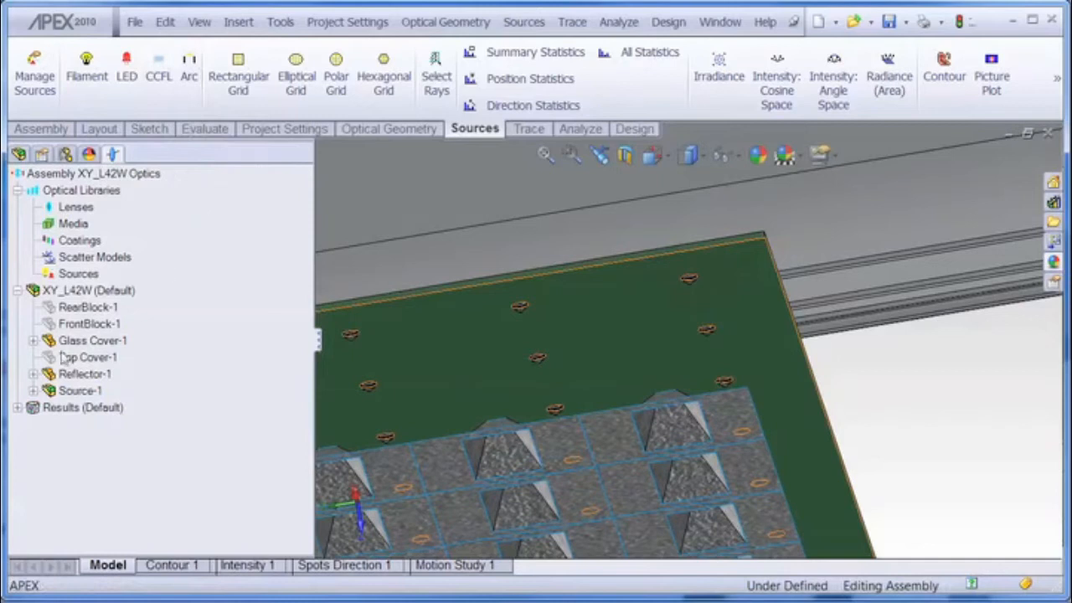
{"action": "left_click", "coordinate": [33, 391]}
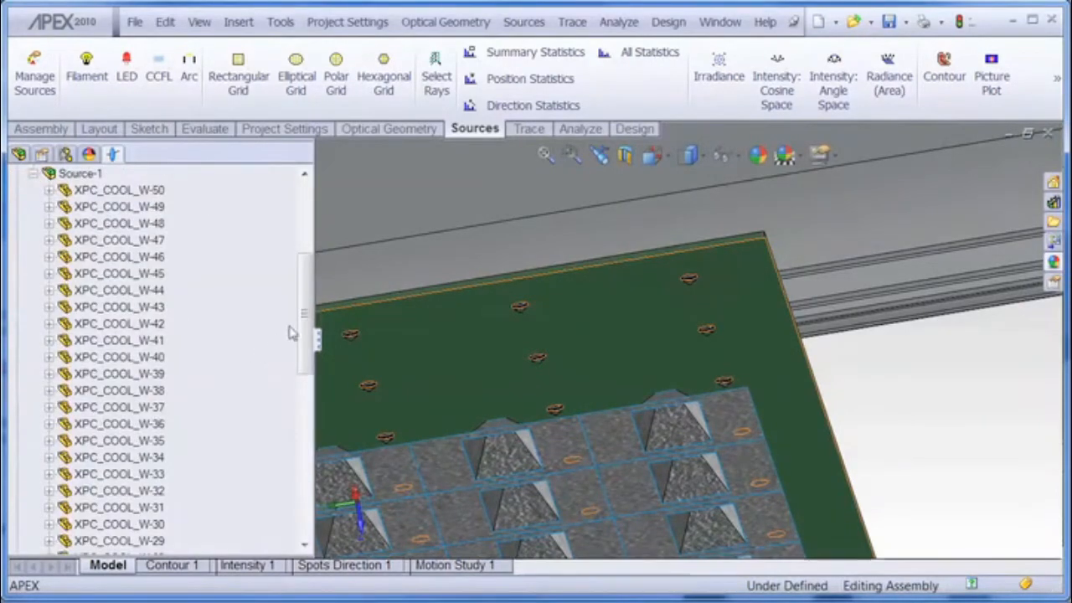
{"action": "left_click_drag", "start_coordinate": [307, 330], "coordinate": [306, 402]}
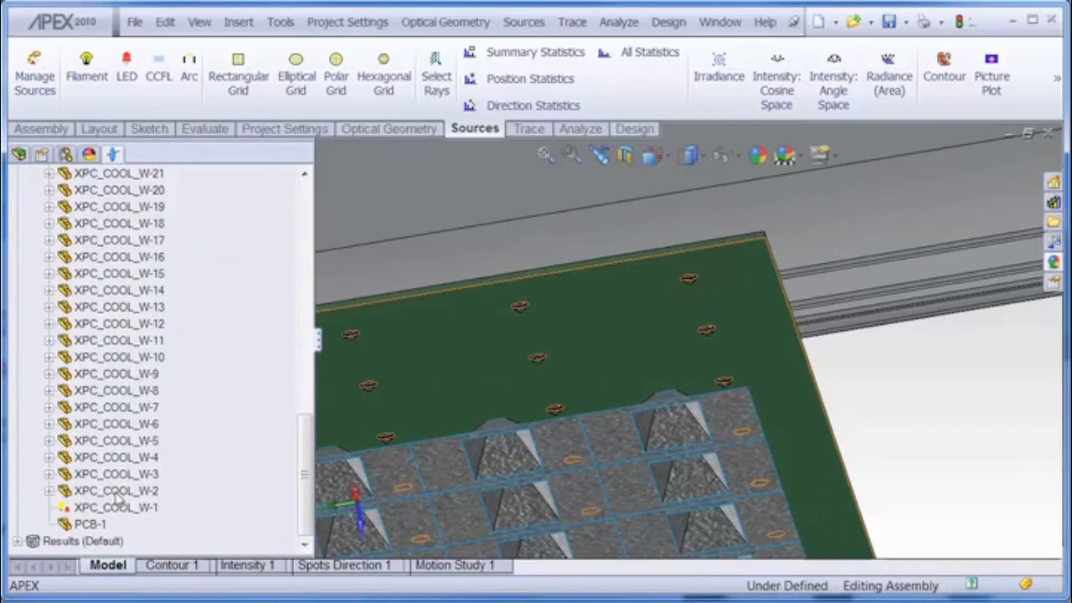
{"action": "left_click_drag", "start_coordinate": [300, 457], "coordinate": [301, 248]}
{"action": "left_click", "coordinate": [34, 307]}
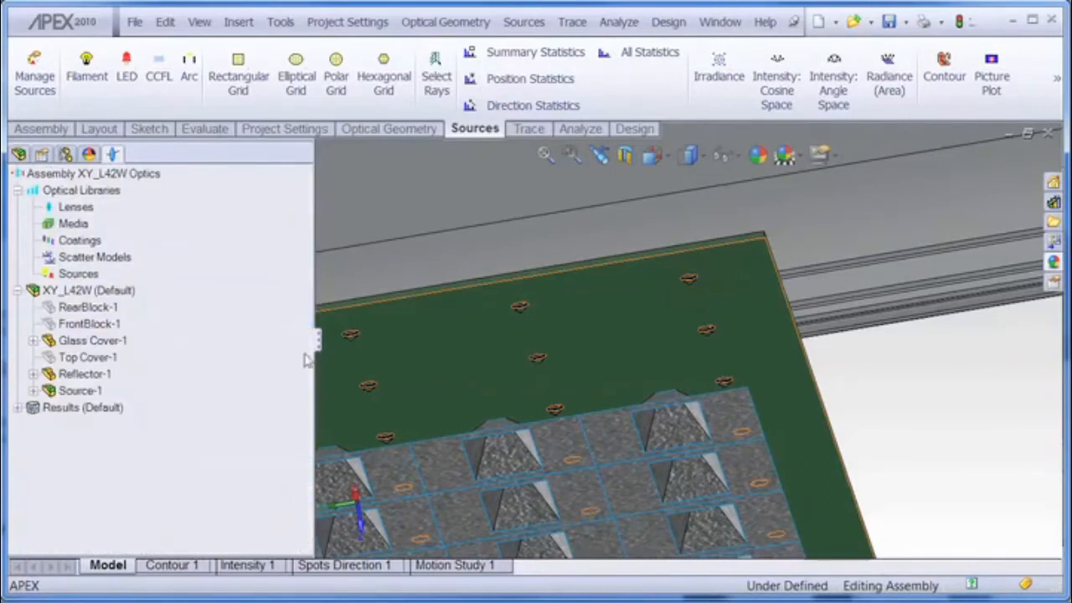
Step: Zoom in on the reflector cups and expand Reflector-1 to inspect its coating entry
{"action": "mouse_move", "coordinate": [536, 327]}
{"action": "middle_mouse_down"}
{"action": "mouse_move", "coordinate": [536, 378]}
{"action": "mouse_move", "coordinate": [533, 348]}
{"action": "middle_mouse_up"}
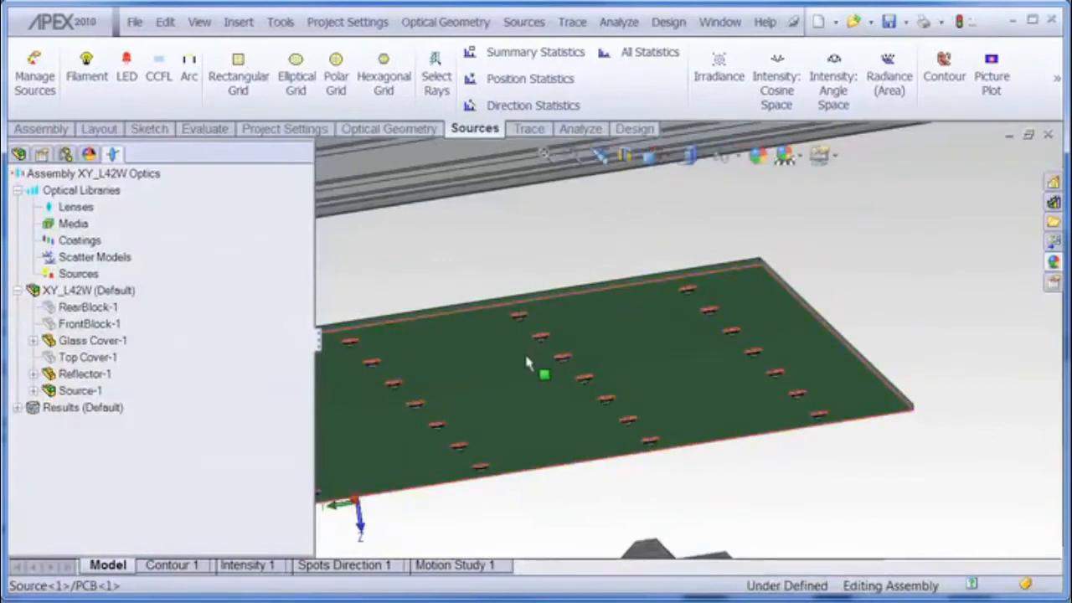
{"action": "scroll", "coordinate": [525, 366], "scroll_direction": "up", "scroll_amount": 5}
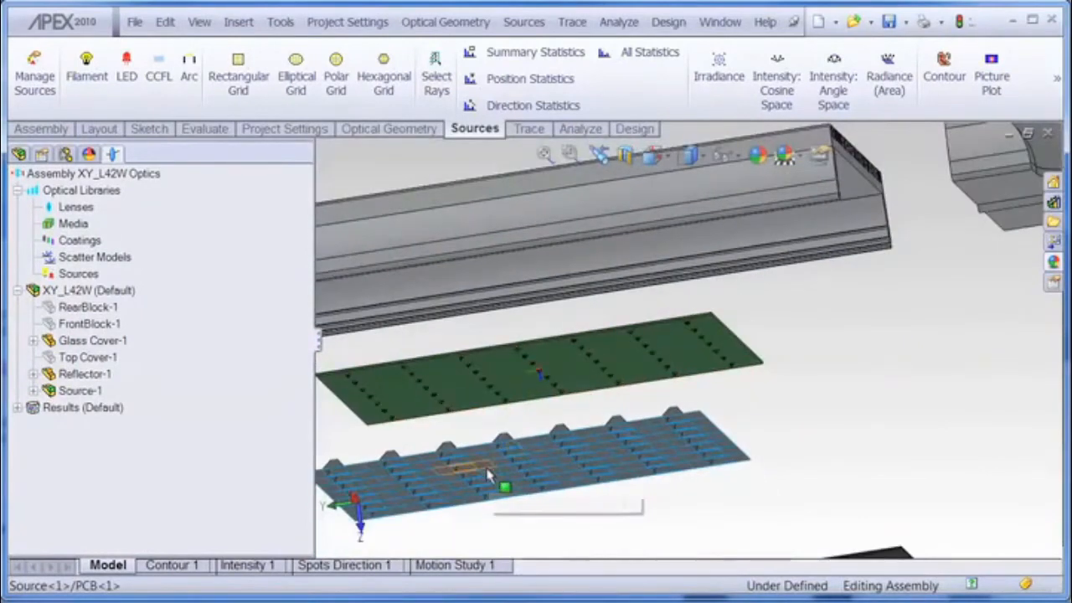
{"action": "middle_click_drag", "start_coordinate": [494, 484], "coordinate": [491, 439]}
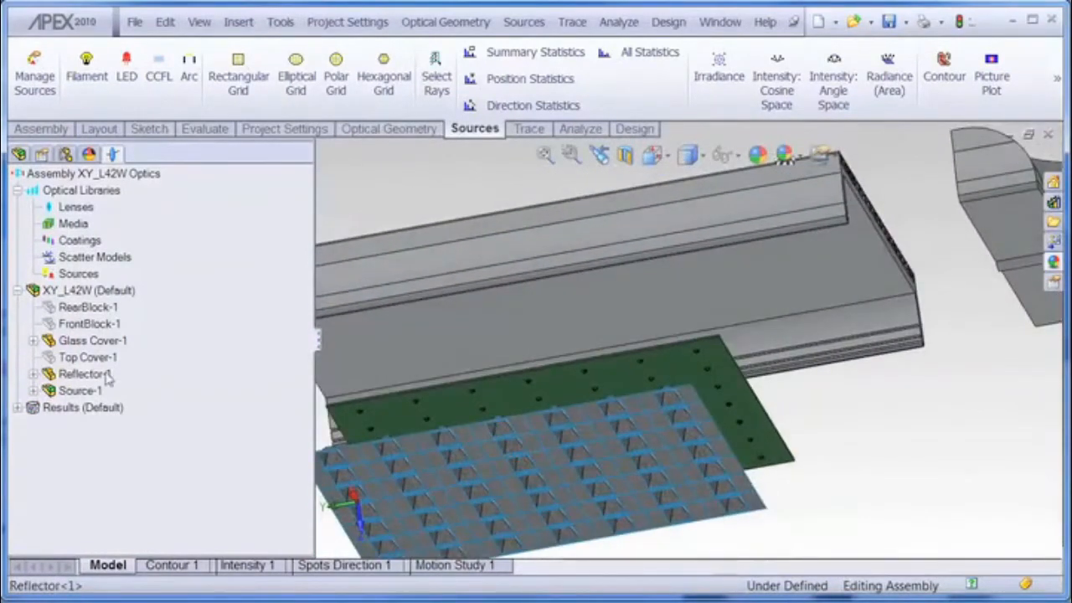
{"action": "left_click", "coordinate": [95, 376]}
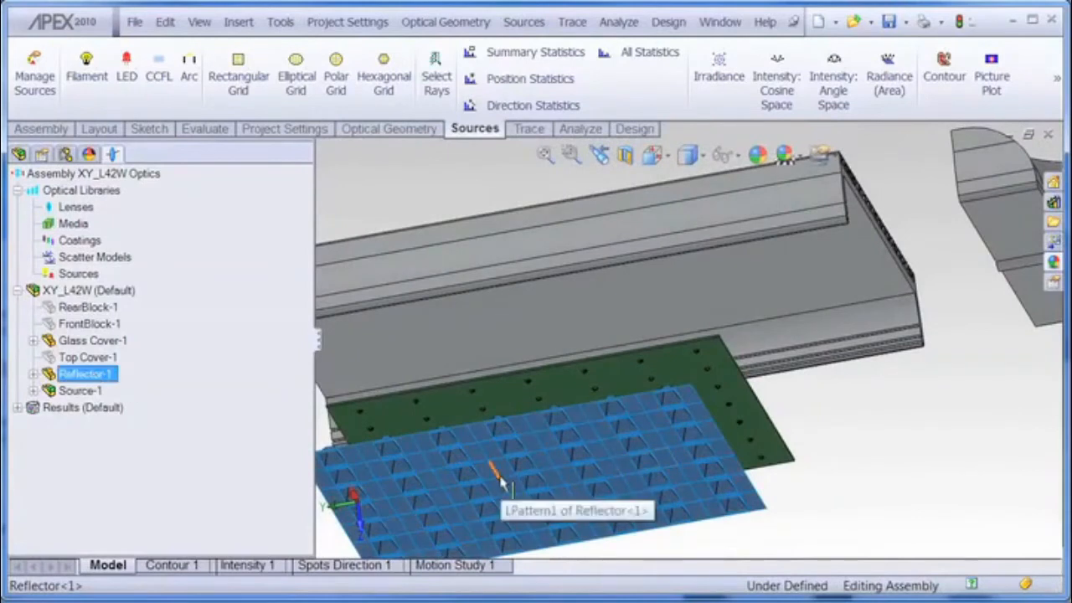
{"action": "scroll", "coordinate": [494, 484], "scroll_direction": "down", "scroll_amount": 5}
{"action": "scroll", "coordinate": [489, 397], "scroll_direction": "down", "scroll_amount": 3}
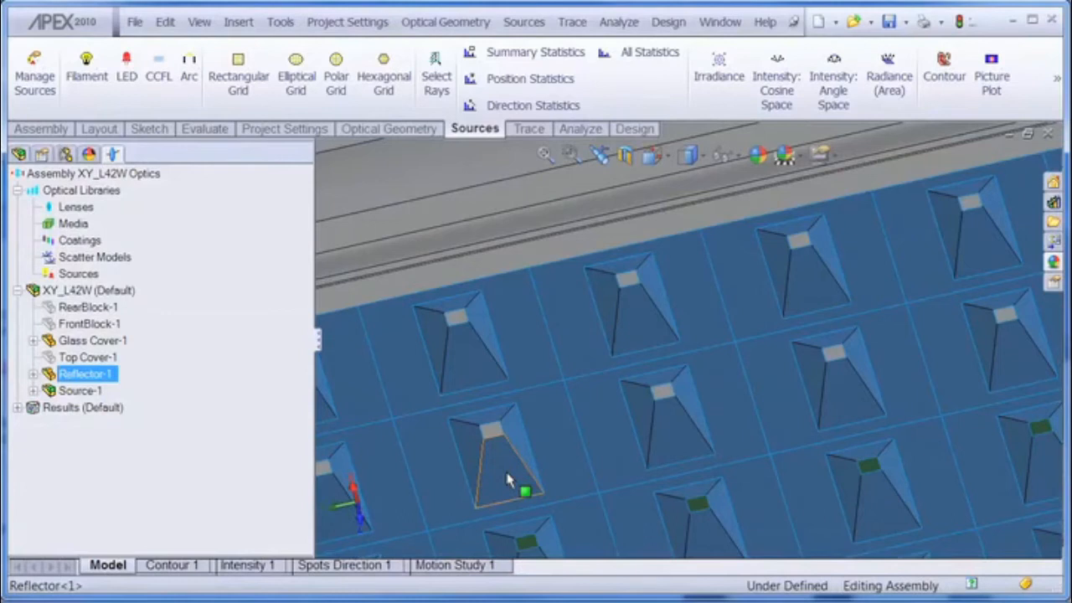
{"action": "left_click", "coordinate": [34, 374]}
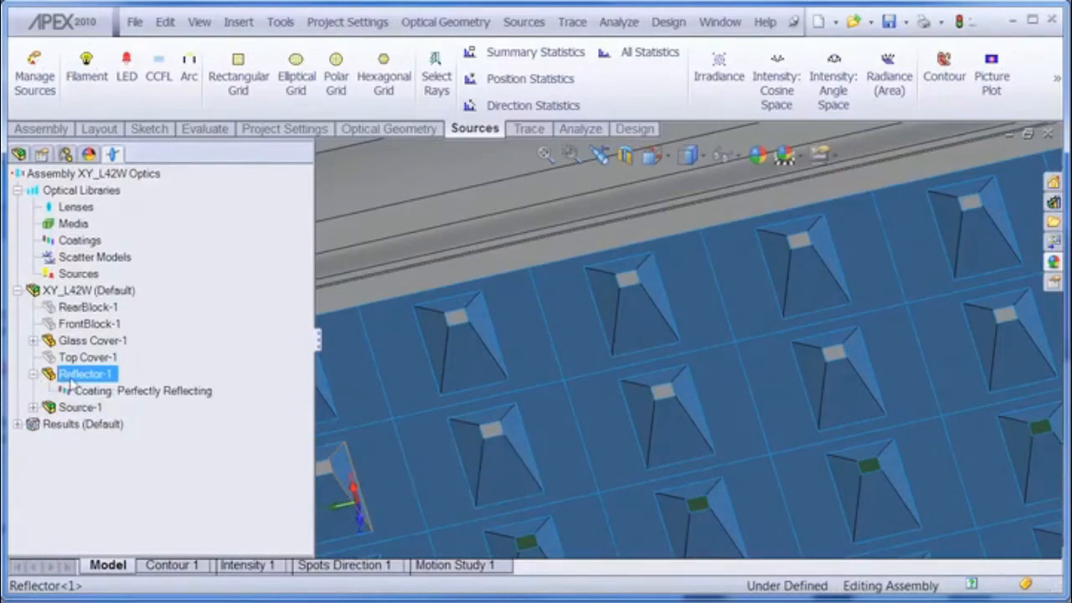
{"action": "left_click", "coordinate": [127, 391]}
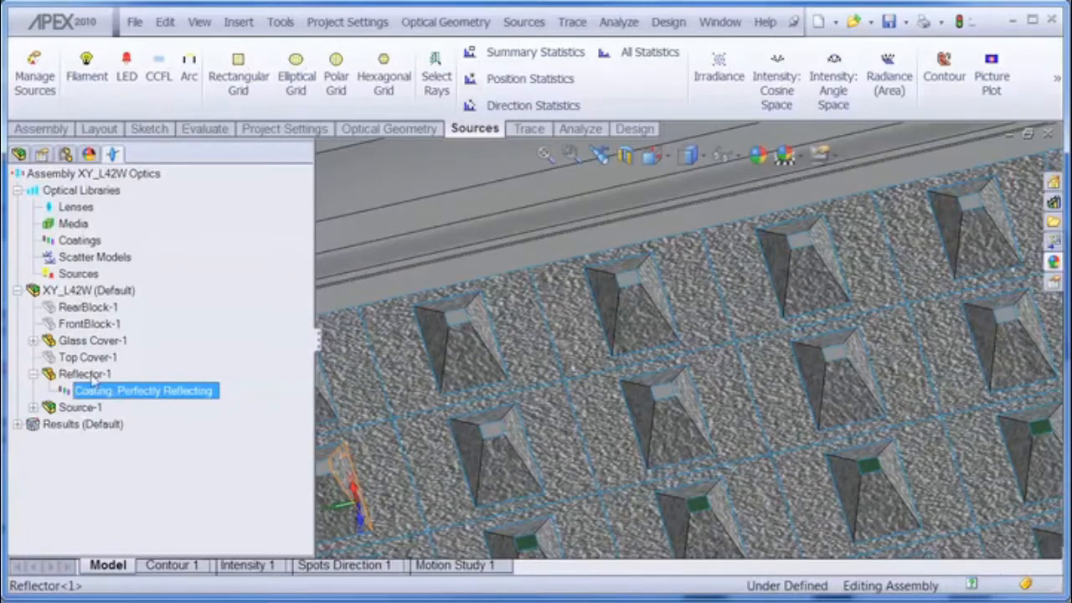
Step: Apply the Alanod Miro roughness model MIRO 20 Silver/2000 AG to Reflector-1's reflected rays
{"action": "right_click", "coordinate": [92, 375]}
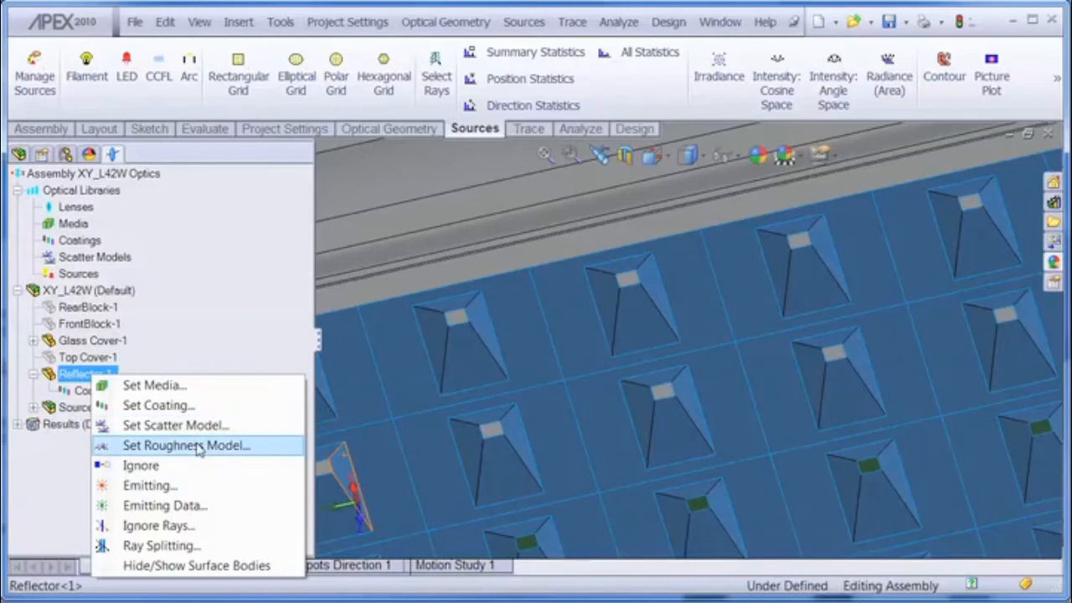
{"action": "left_click", "coordinate": [199, 447]}
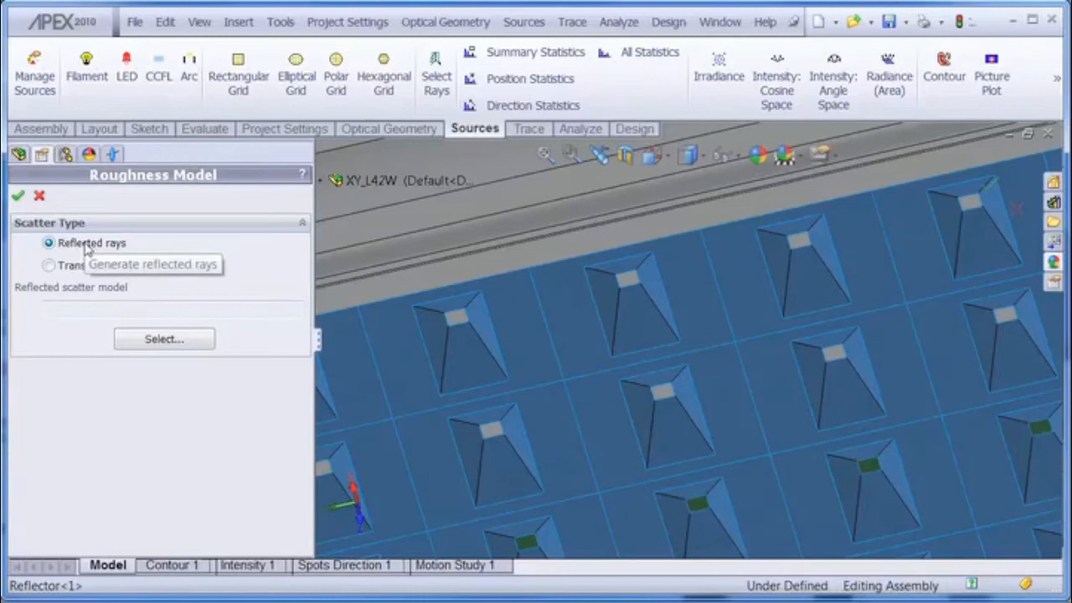
{"action": "left_click", "coordinate": [165, 350]}
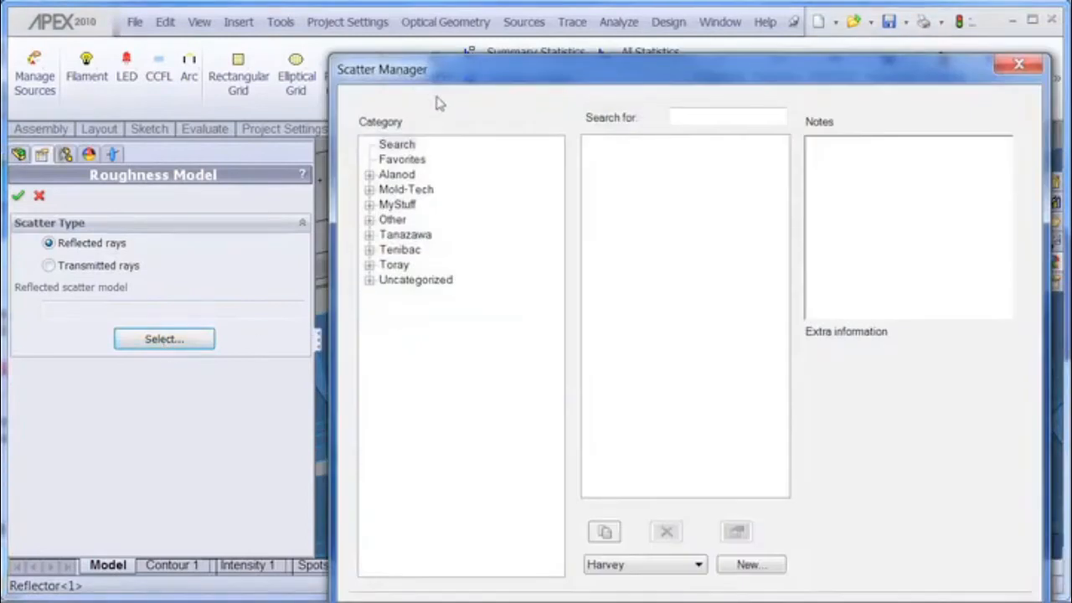
{"action": "left_click_drag", "start_coordinate": [485, 23], "coordinate": [492, 99]}
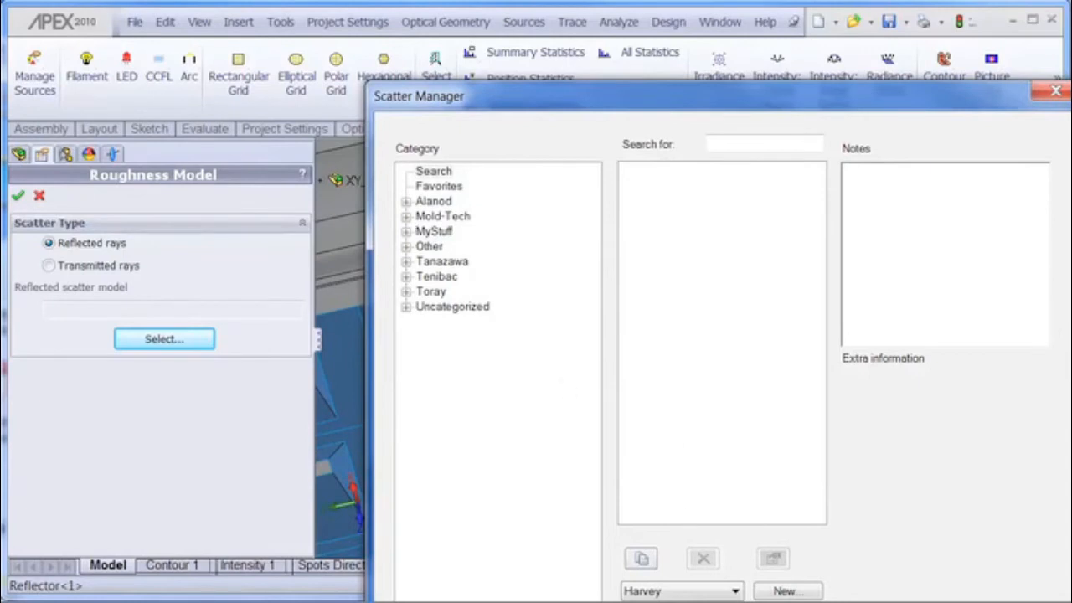
{"action": "left_click", "coordinate": [405, 201]}
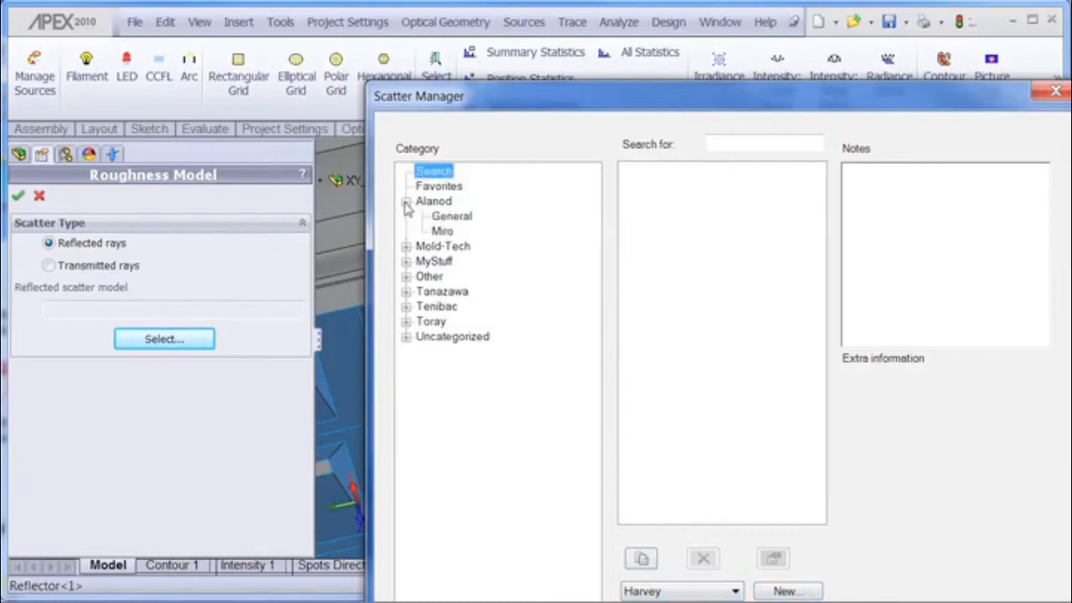
{"action": "left_click", "coordinate": [442, 231]}
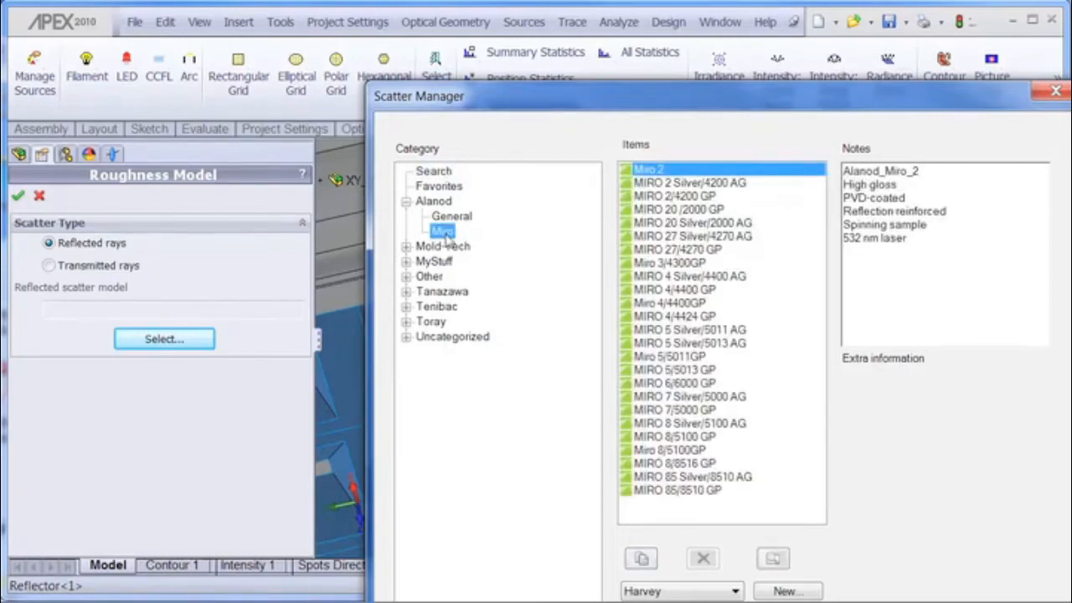
{"action": "left_click", "coordinate": [719, 224]}
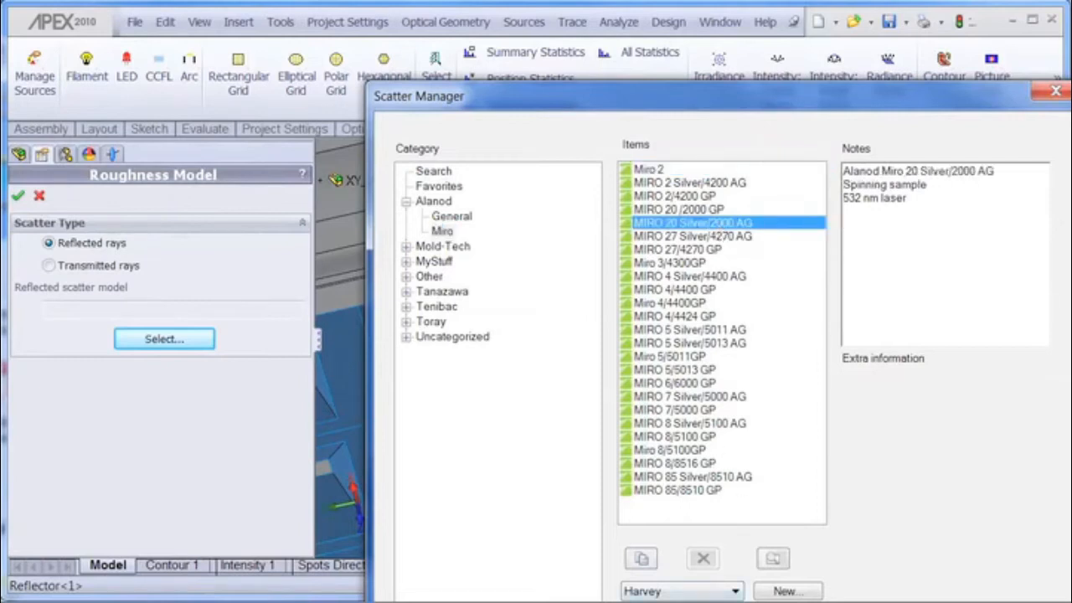
{"action": "key", "text": "Return"}
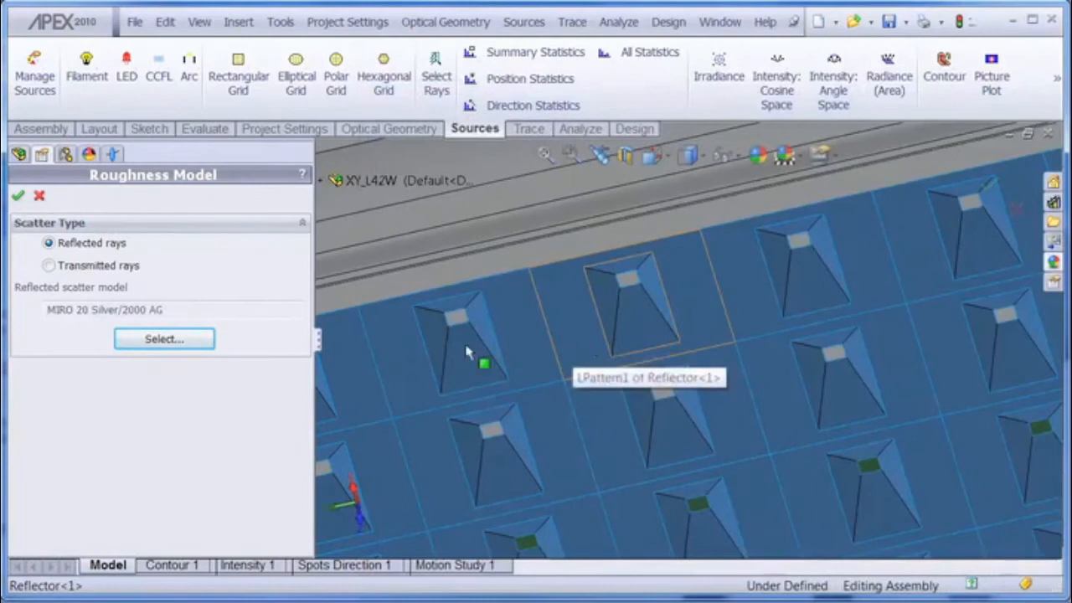
{"action": "left_click", "coordinate": [18, 197]}
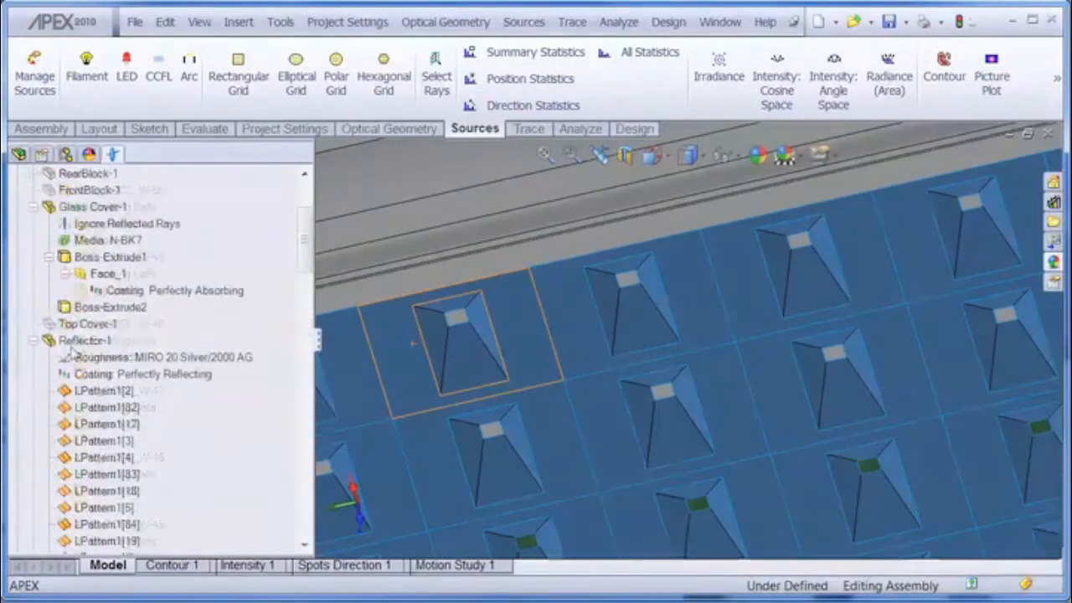
Step: Highlight Reflector-1's roughness entry and apply Hide/Show Surface Bodies to the reflector
{"action": "left_click", "coordinate": [89, 375]}
{"action": "left_click", "coordinate": [97, 359]}
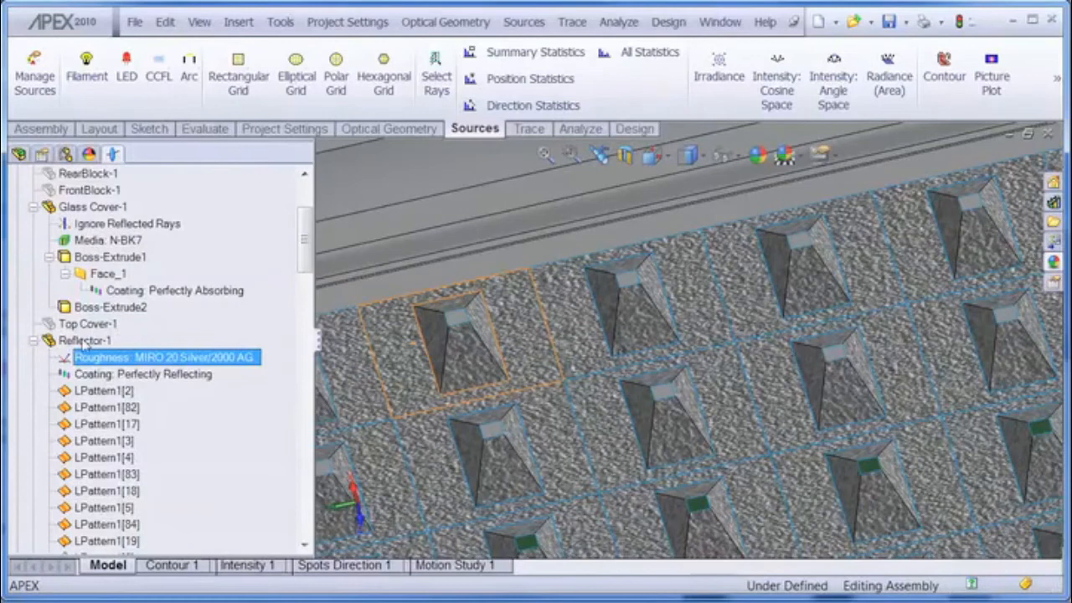
{"action": "right_click", "coordinate": [83, 341]}
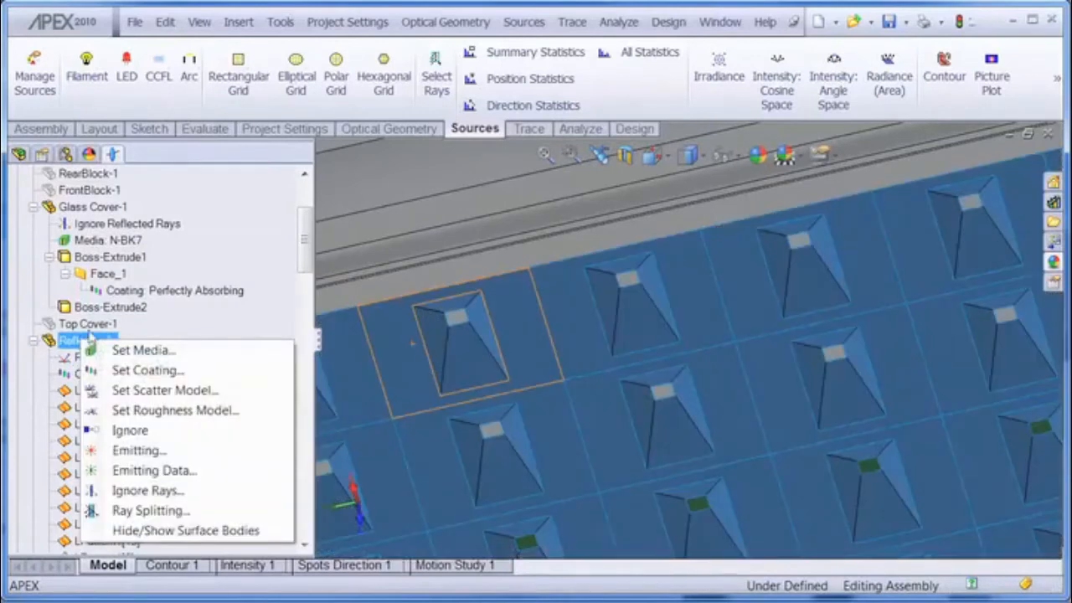
{"action": "left_click", "coordinate": [159, 530]}
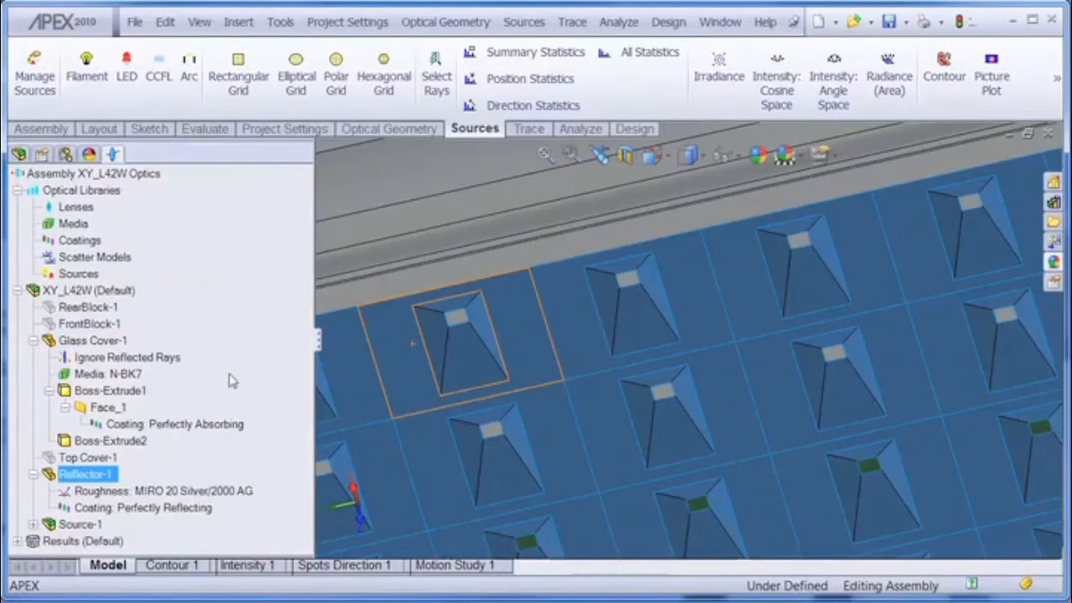
Step: Select faces of one reflector cup in the view and collapse Reflector-1 in the tree
{"action": "left_click", "coordinate": [452, 347]}
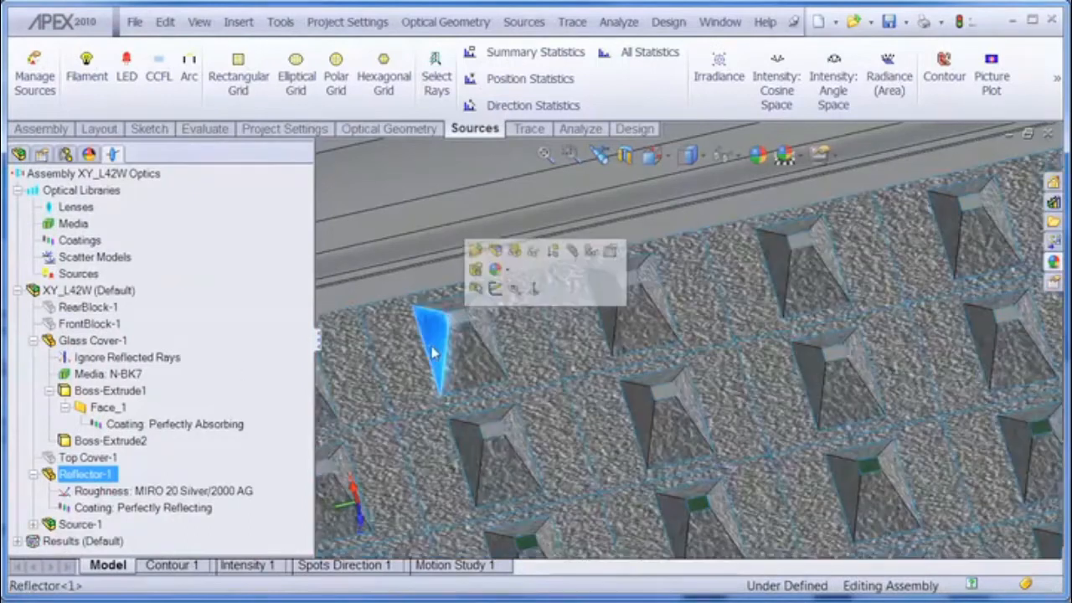
{"action": "left_click", "coordinate": [482, 337]}
{"action": "left_click", "coordinate": [463, 305]}
{"action": "left_click", "coordinate": [431, 337]}
{"action": "left_click", "coordinate": [472, 368]}
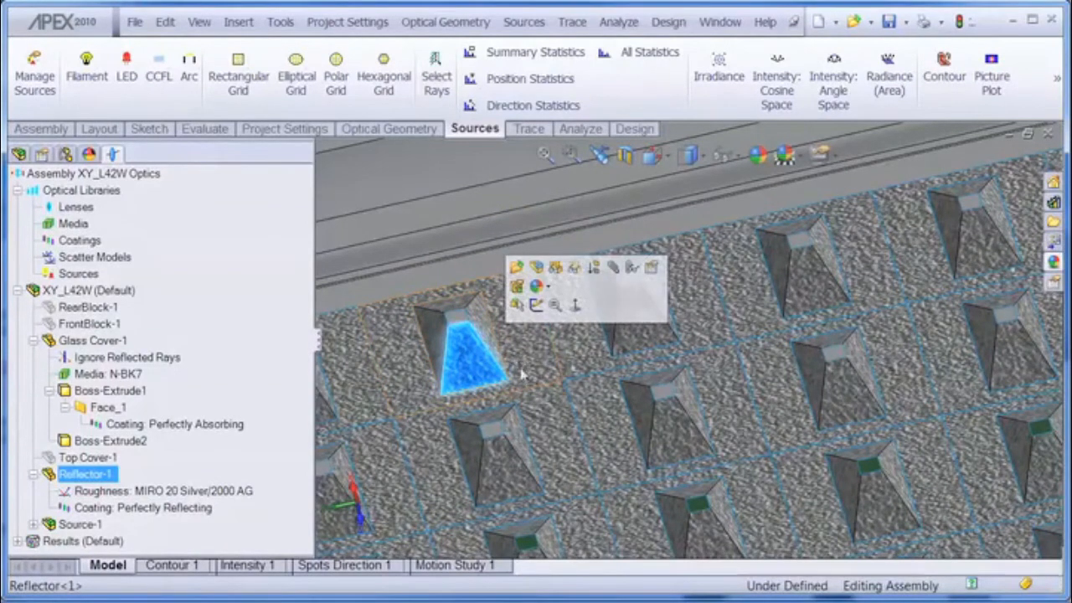
{"action": "left_click", "coordinate": [33, 474]}
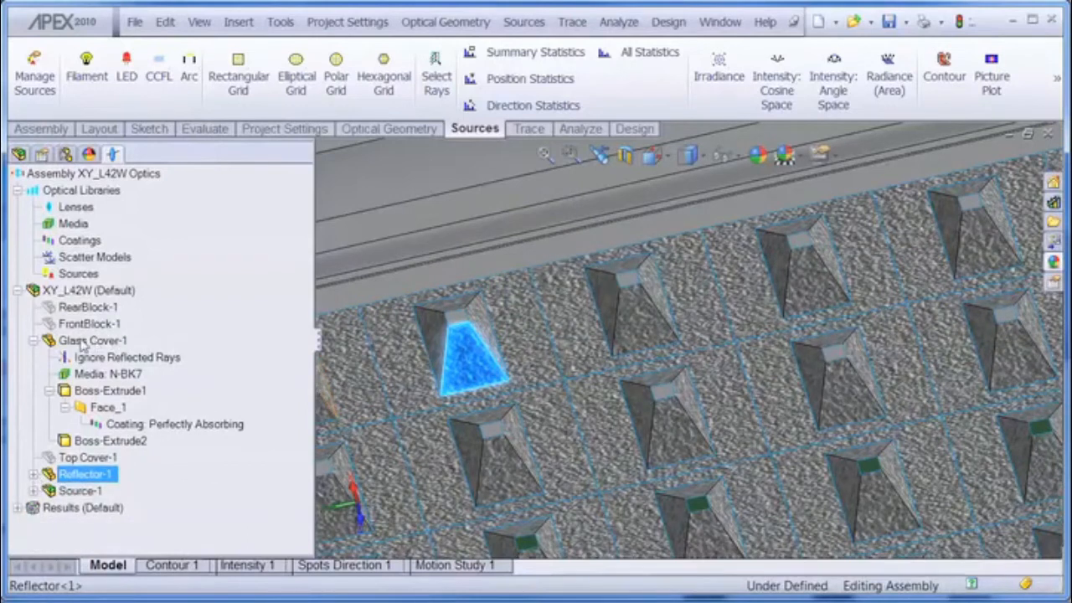
Step: Rotate to the glass cover and inspect its N-BK7 media and Perfectly Absorbing face coating entries
{"action": "left_click", "coordinate": [35, 342]}
{"action": "middle_click_drag", "start_coordinate": [489, 347], "coordinate": [521, 402]}
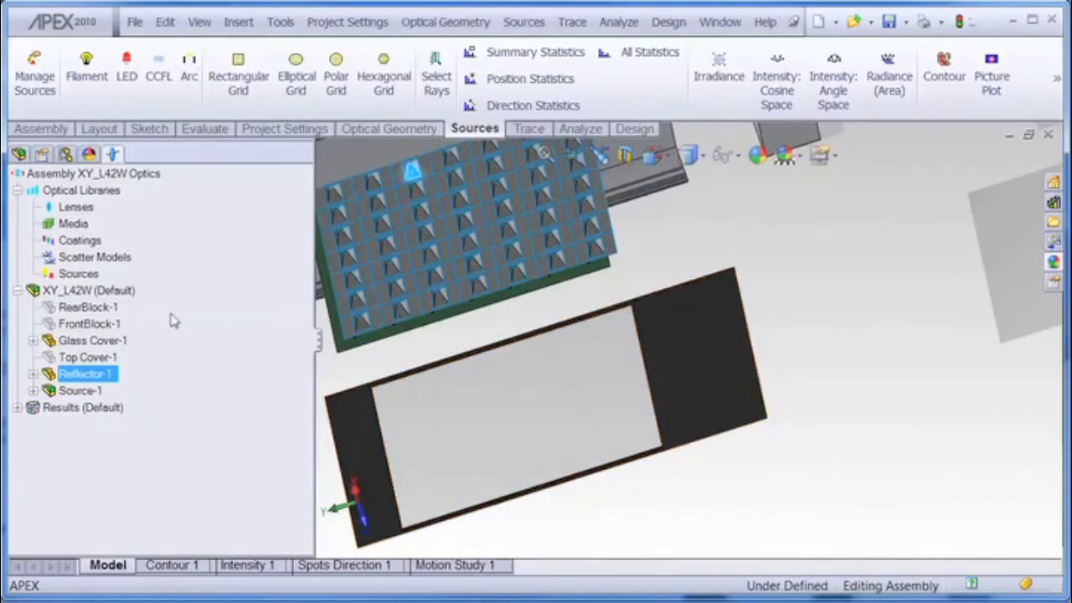
{"action": "left_click", "coordinate": [34, 340]}
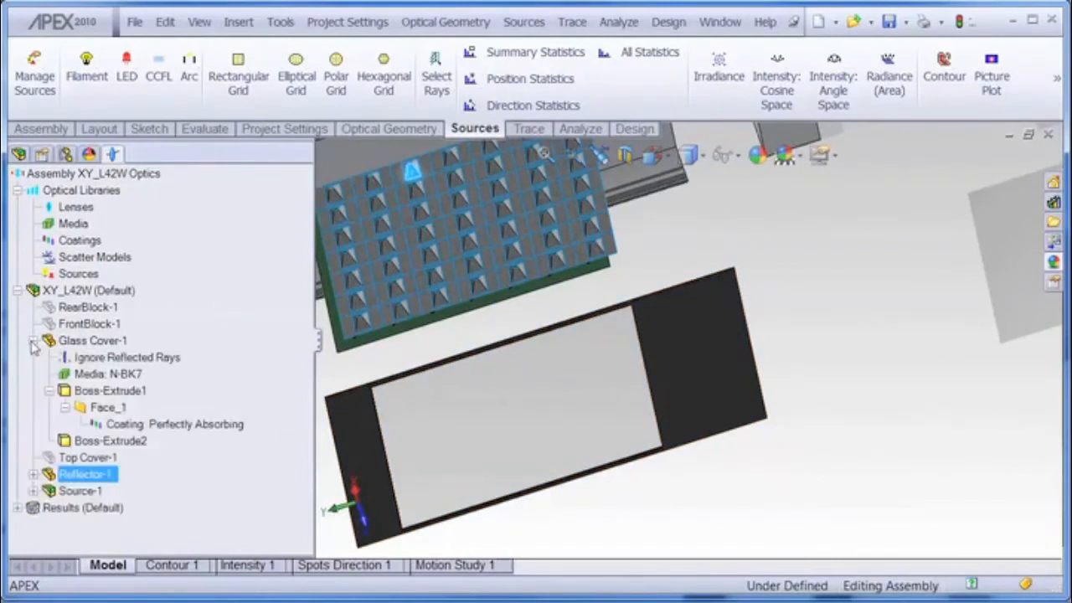
{"action": "left_click", "coordinate": [118, 377]}
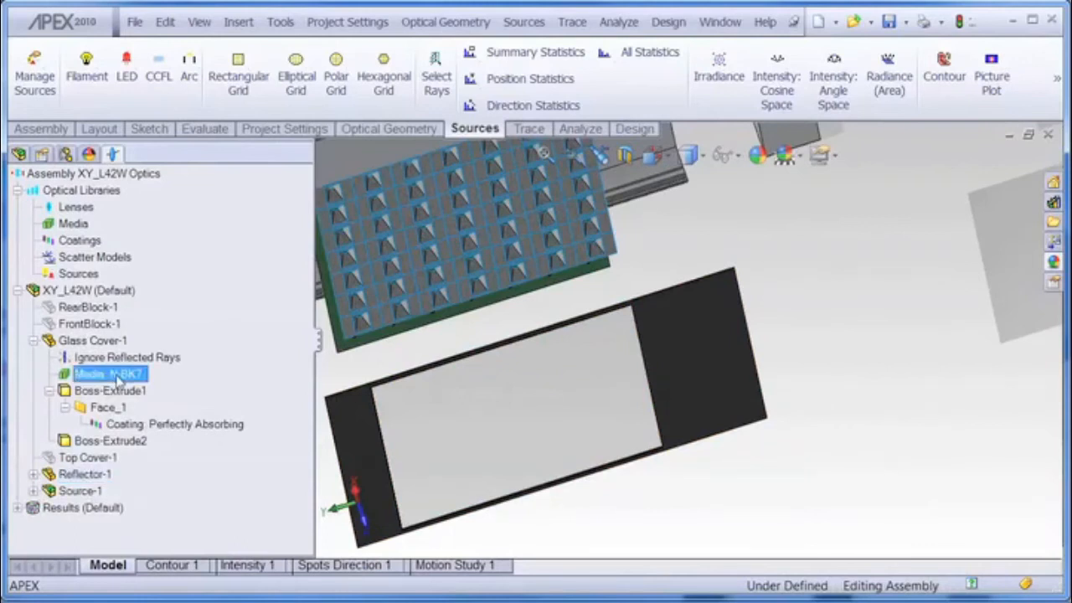
{"action": "left_click", "coordinate": [178, 426]}
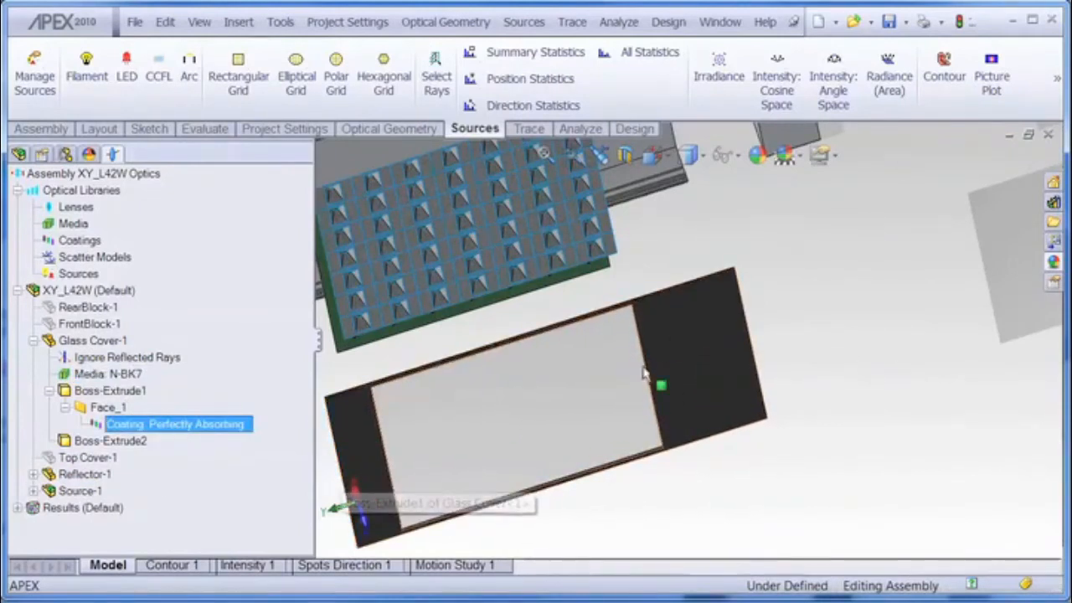
Step: Inspect the glass cover's N-BK7 media and Ignore Reflected Rays entries while orbiting the exploded assembly
{"action": "left_click", "coordinate": [125, 374]}
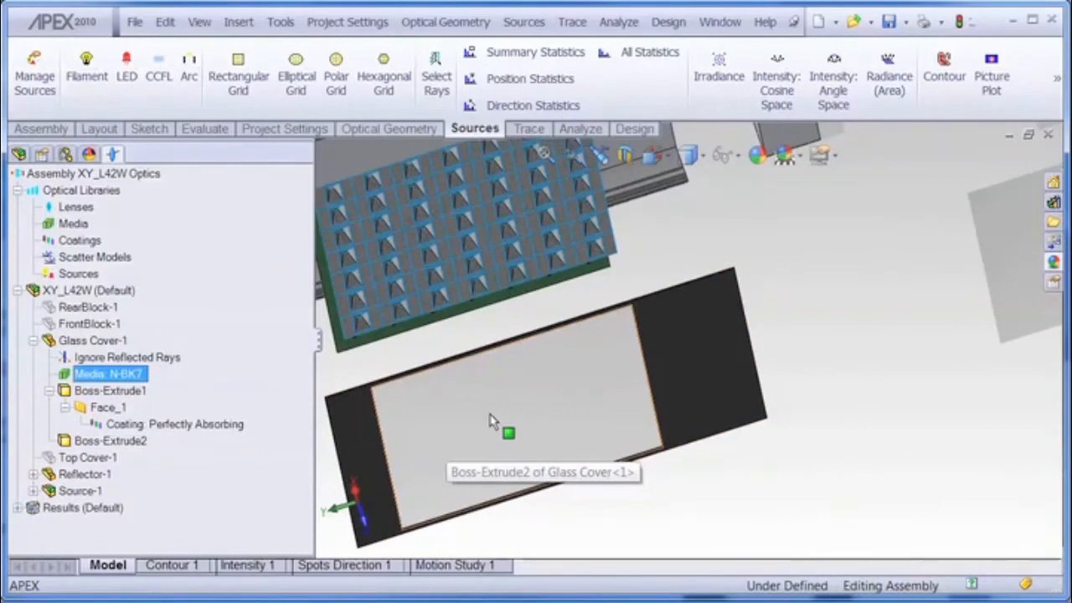
{"action": "middle_click_drag", "start_coordinate": [505, 371], "coordinate": [525, 432]}
{"action": "scroll", "coordinate": [525, 431], "scroll_direction": "up", "scroll_amount": 2}
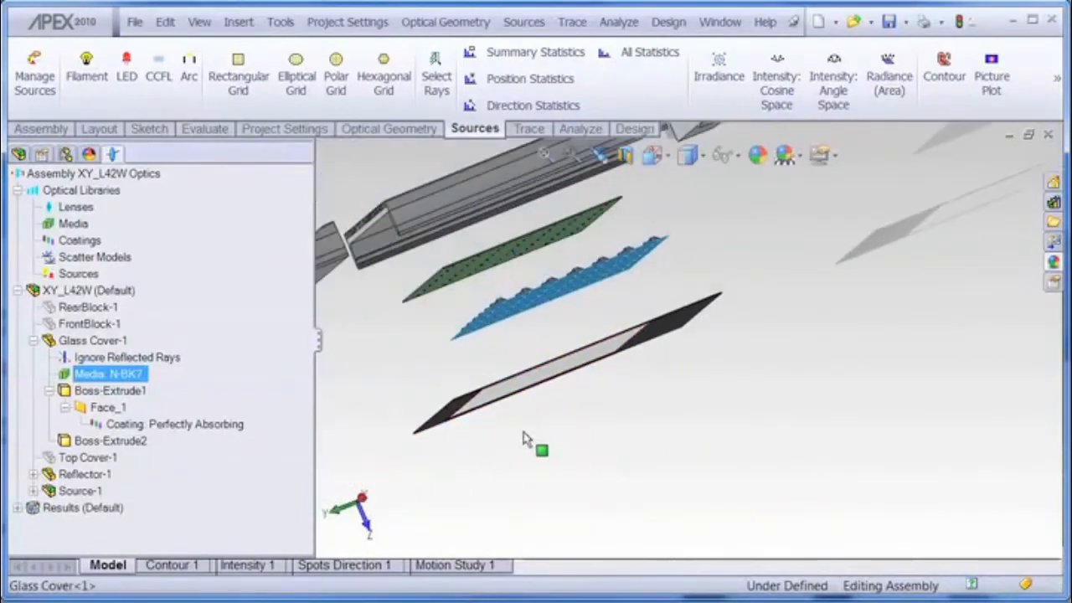
{"action": "left_click", "coordinate": [130, 358]}
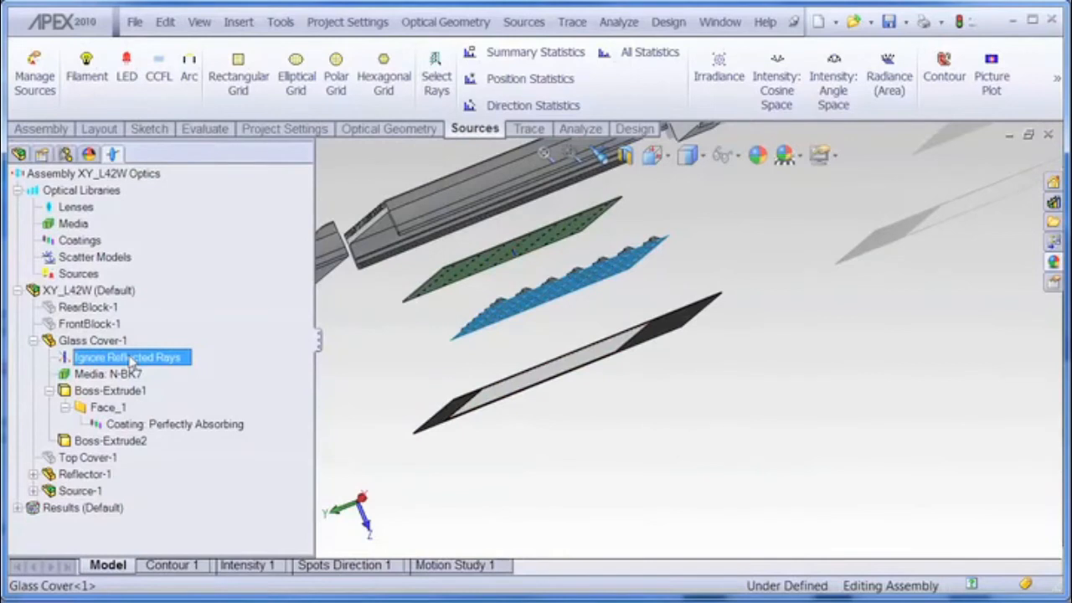
{"action": "middle_click_drag", "start_coordinate": [646, 434], "coordinate": [654, 463]}
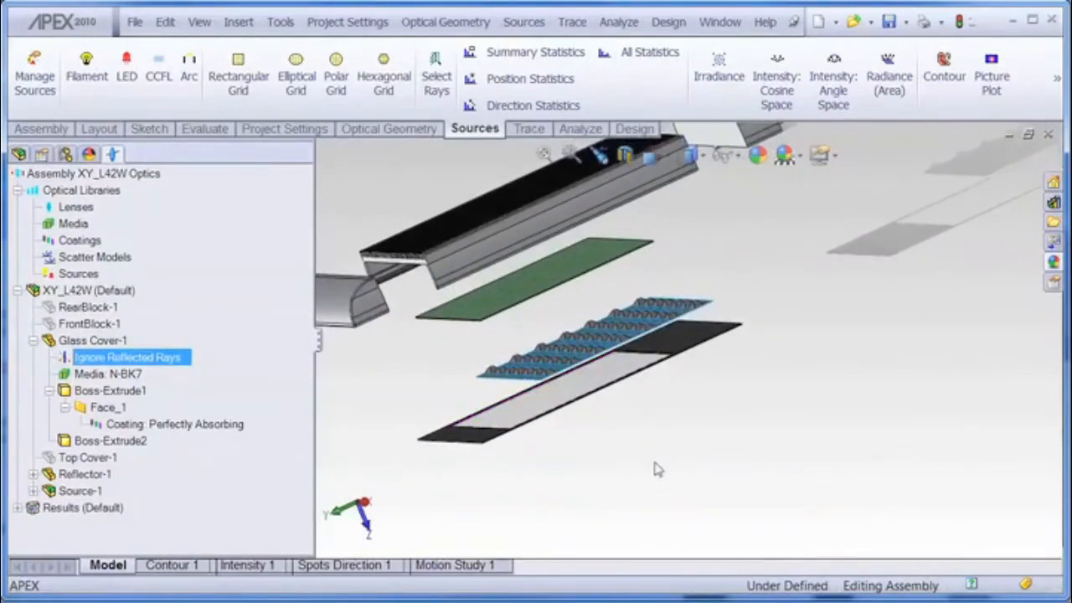
{"action": "scroll", "coordinate": [656, 470], "scroll_direction": "down", "scroll_amount": 1}
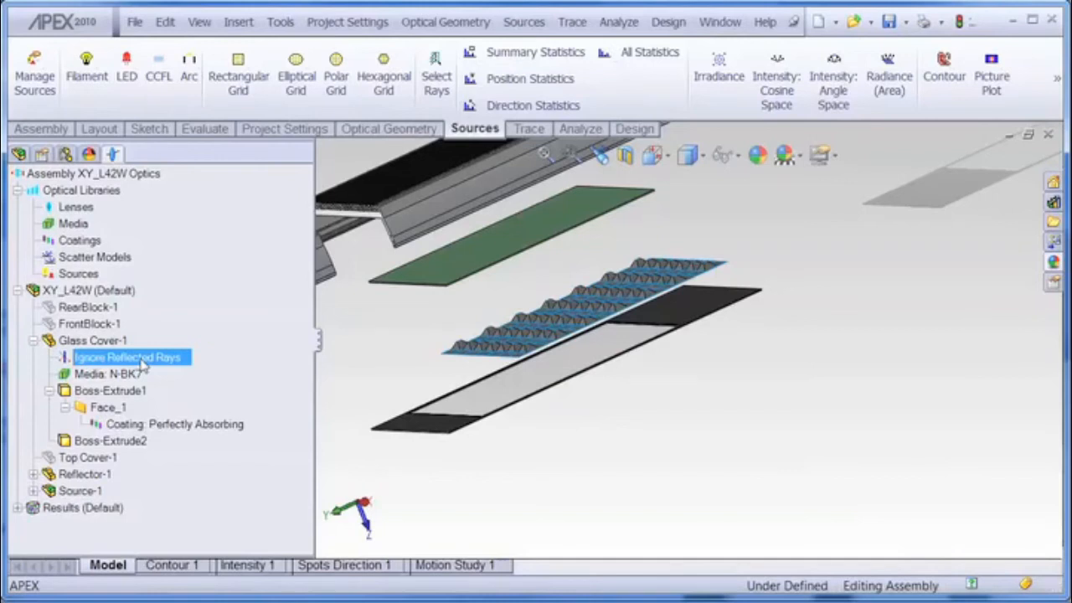
{"action": "middle_click_drag", "start_coordinate": [522, 368], "coordinate": [611, 334]}
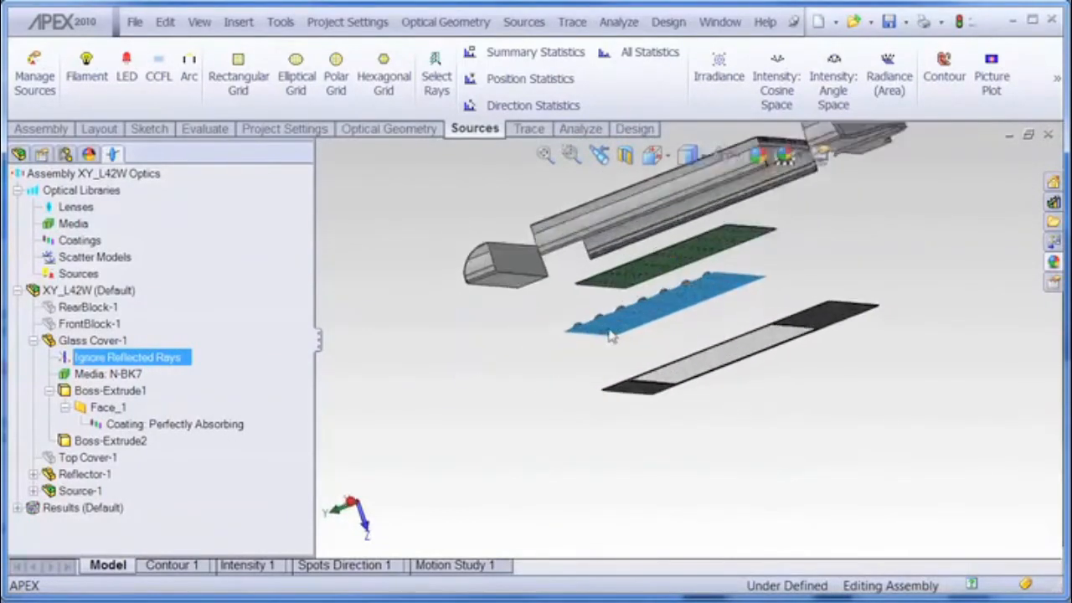
{"action": "scroll", "coordinate": [612, 335], "scroll_direction": "down", "scroll_amount": 3}
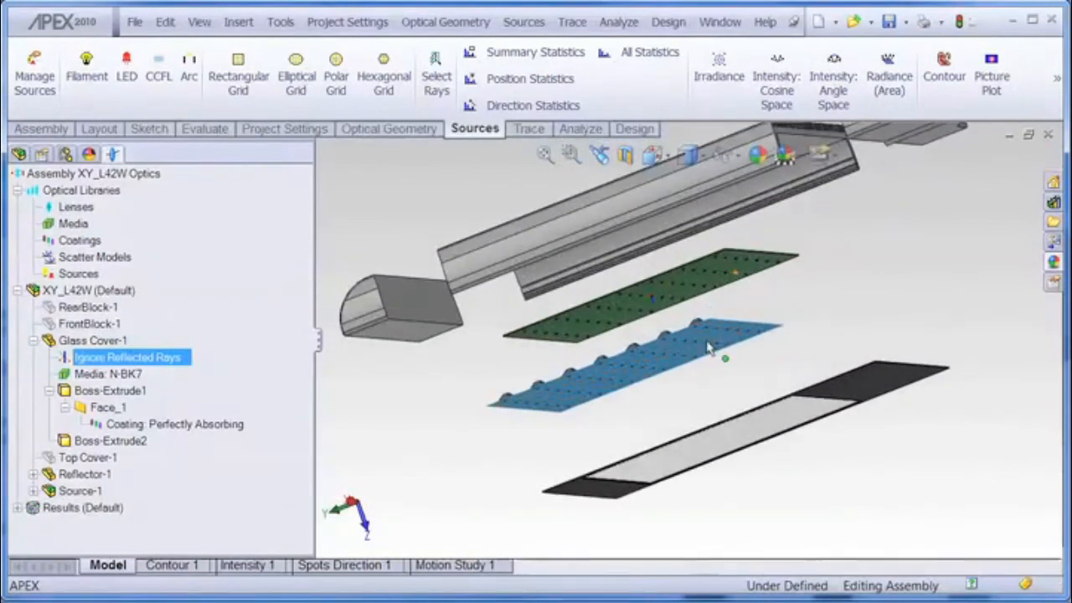
Step: Expand Source-1 and examine the LED XPC_COOL_W-47's Emitting Data, then collapse the source list
{"action": "left_click", "coordinate": [32, 492]}
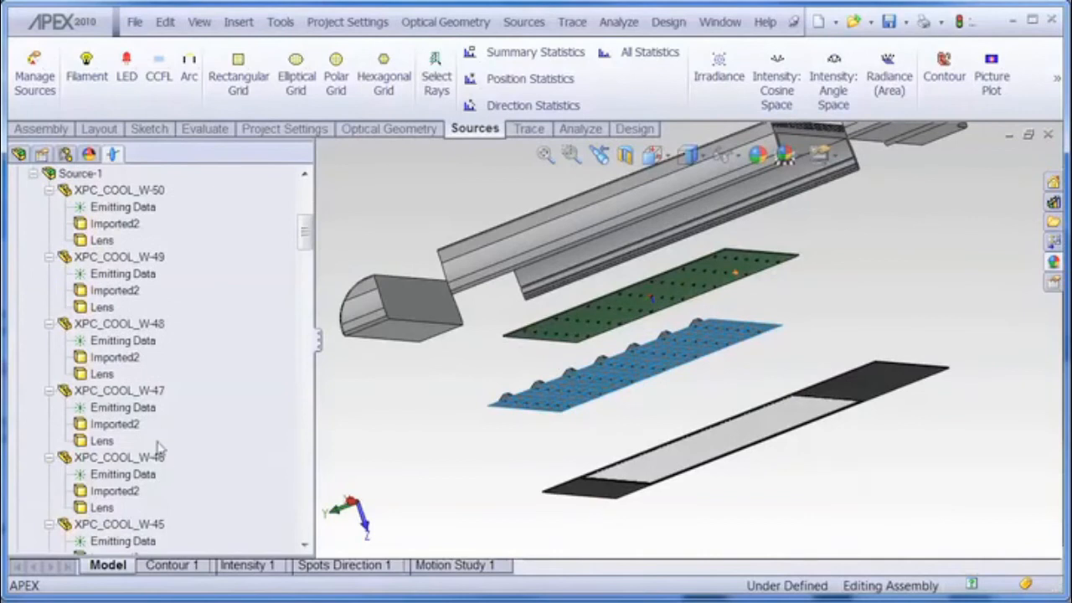
{"action": "left_click", "coordinate": [105, 391]}
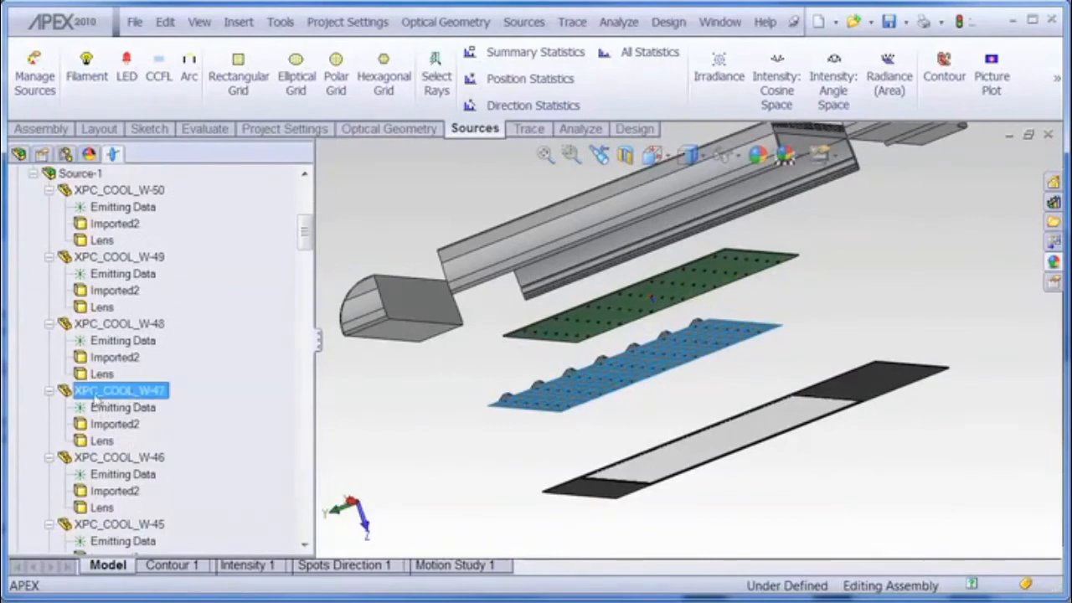
{"action": "left_click", "coordinate": [89, 327]}
{"action": "left_click", "coordinate": [101, 389]}
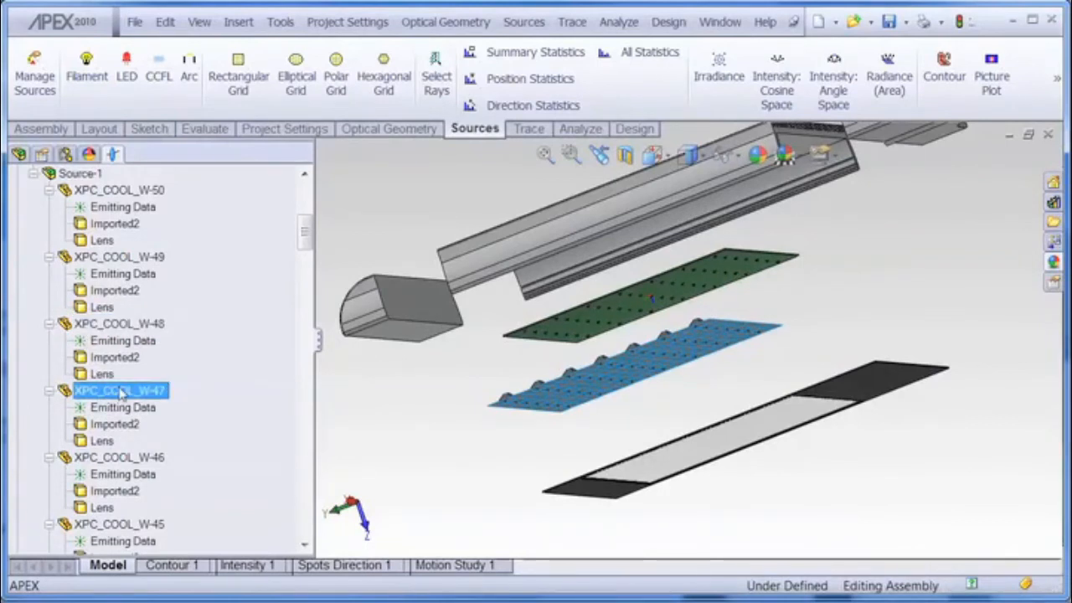
{"action": "left_click", "coordinate": [130, 408]}
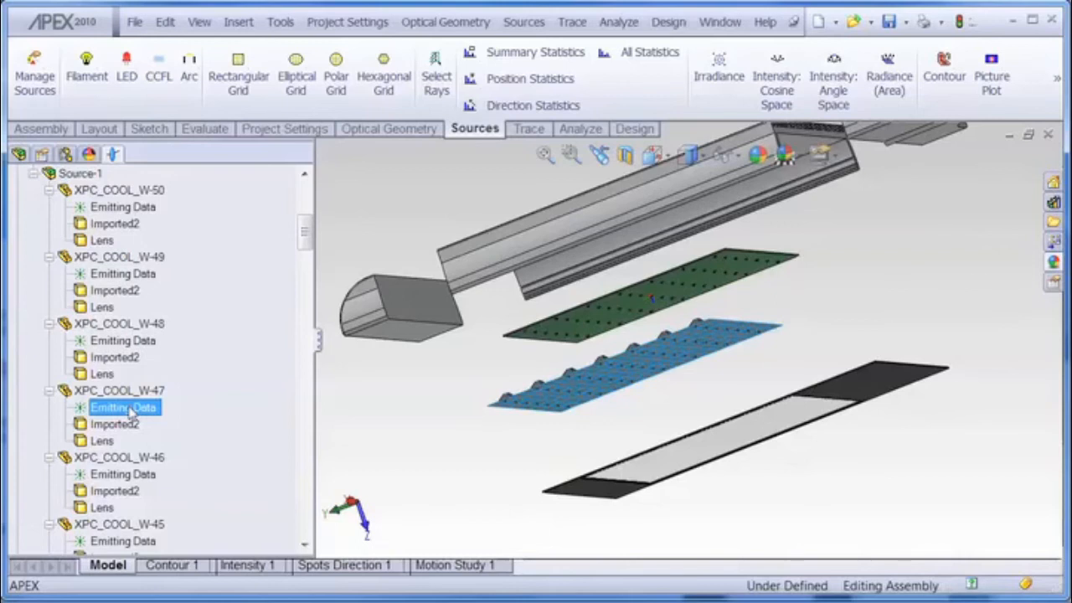
{"action": "left_click", "coordinate": [33, 173]}
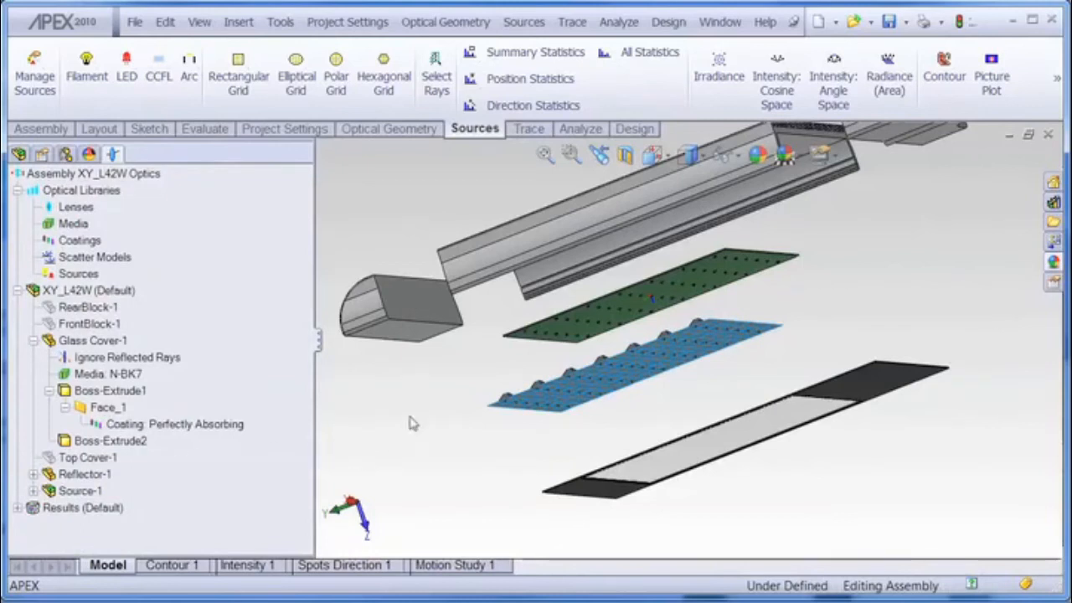
Step: Animate the collapse of the exploded view ExplView1 to reassemble the light
{"action": "scroll", "coordinate": [409, 211], "scroll_direction": "up", "scroll_amount": 3}
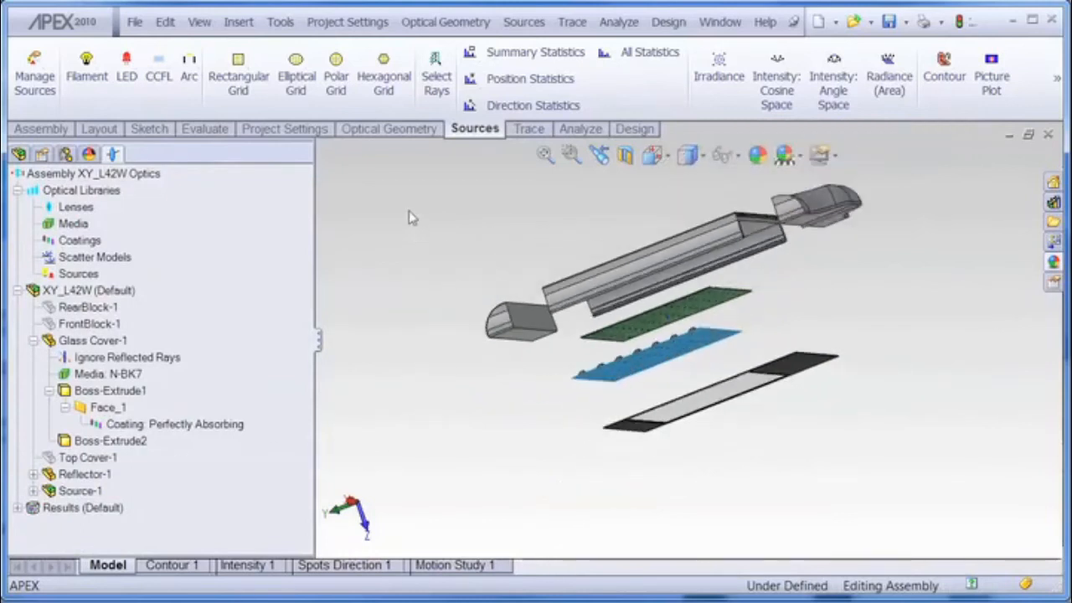
{"action": "scroll", "coordinate": [409, 211], "scroll_direction": "down", "scroll_amount": 1}
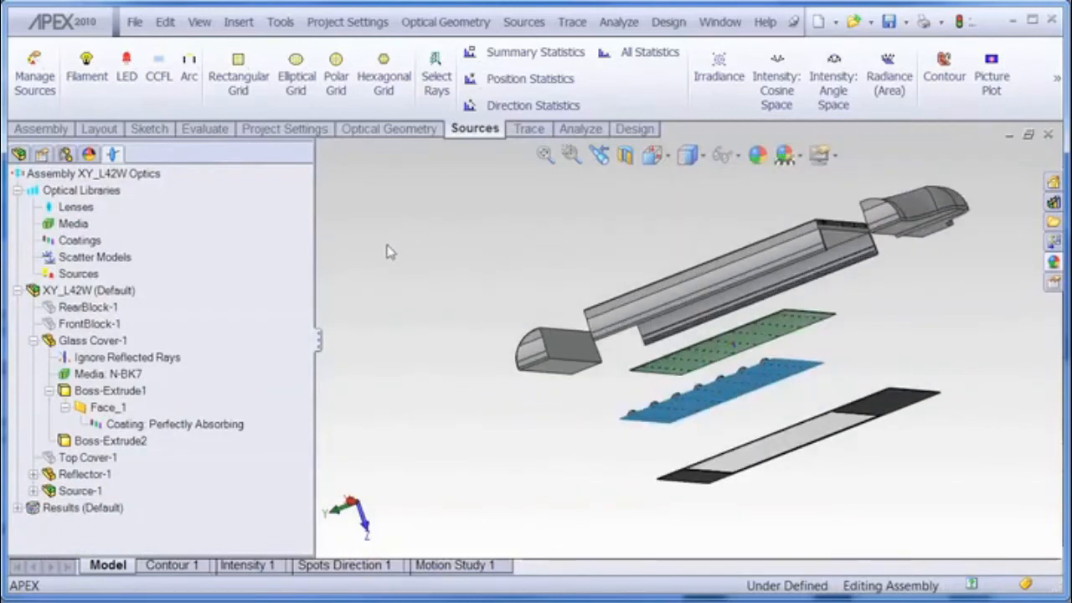
{"action": "left_click", "coordinate": [66, 154]}
{"action": "left_click", "coordinate": [87, 232]}
{"action": "right_click", "coordinate": [87, 234]}
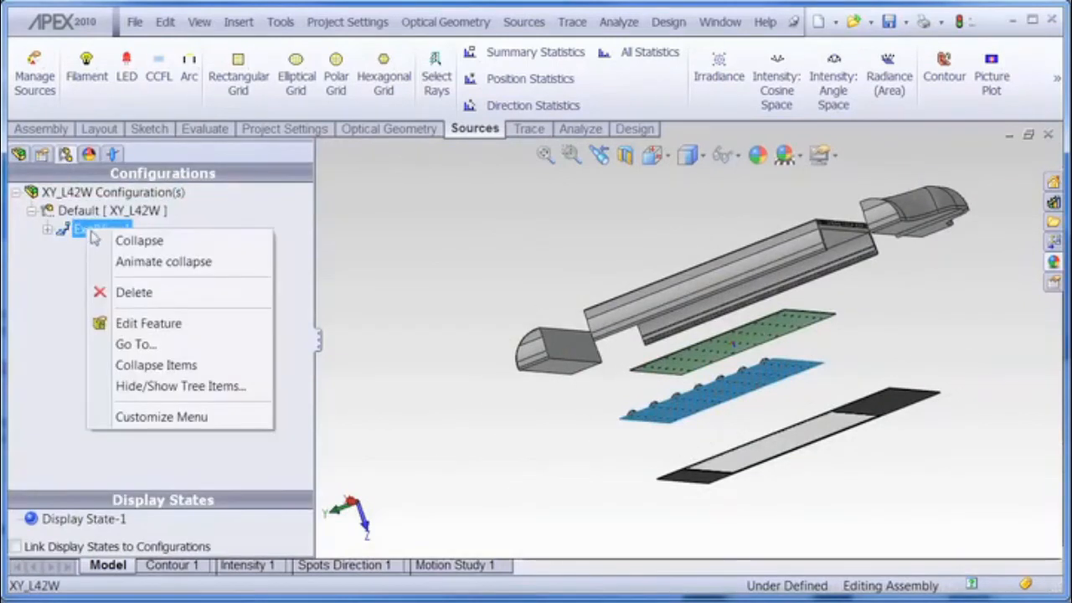
{"action": "left_click", "coordinate": [139, 263]}
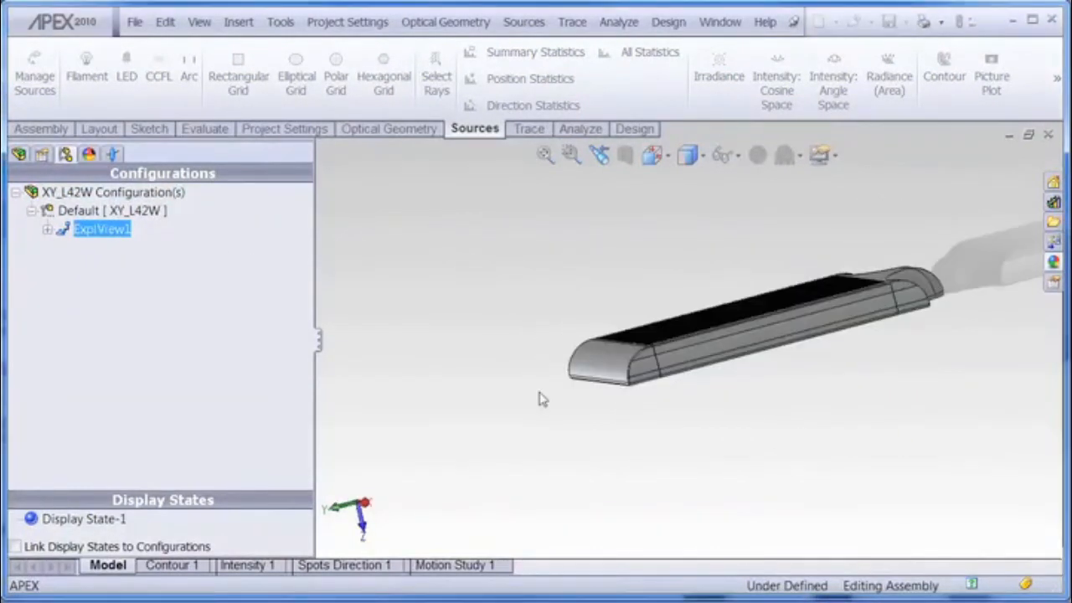
Step: Display the Raytrace_1 rays under Results on the assembled light and orbit to view them
{"action": "scroll", "coordinate": [918, 338], "scroll_direction": "down", "scroll_amount": 2}
{"action": "scroll", "coordinate": [801, 302], "scroll_direction": "up", "scroll_amount": 1}
{"action": "scroll", "coordinate": [798, 302], "scroll_direction": "down", "scroll_amount": 2}
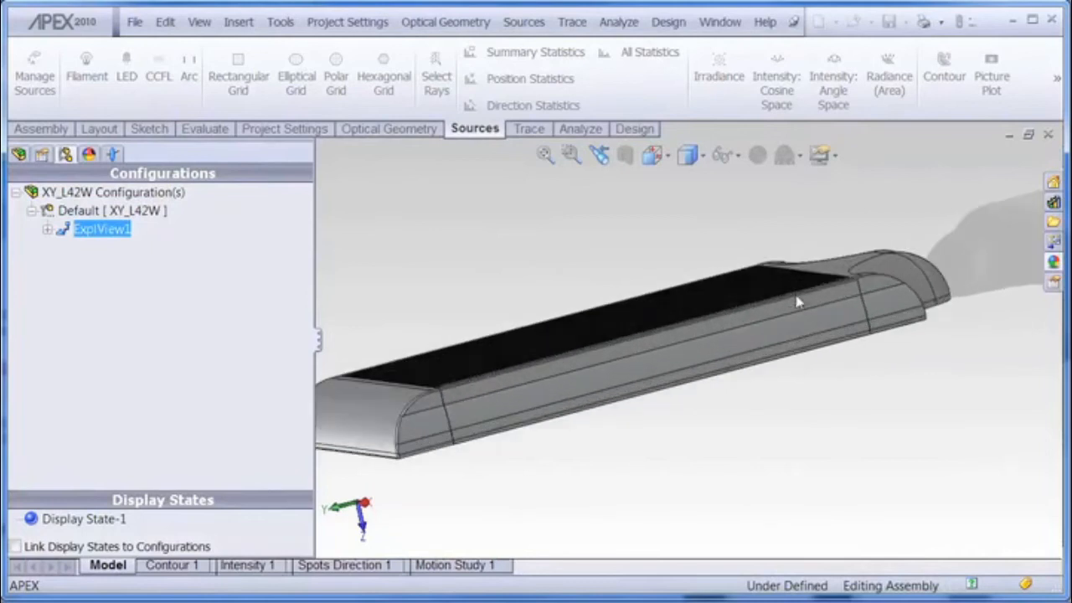
{"action": "scroll", "coordinate": [798, 302], "scroll_direction": "up", "scroll_amount": 2}
{"action": "left_click", "coordinate": [115, 156]}
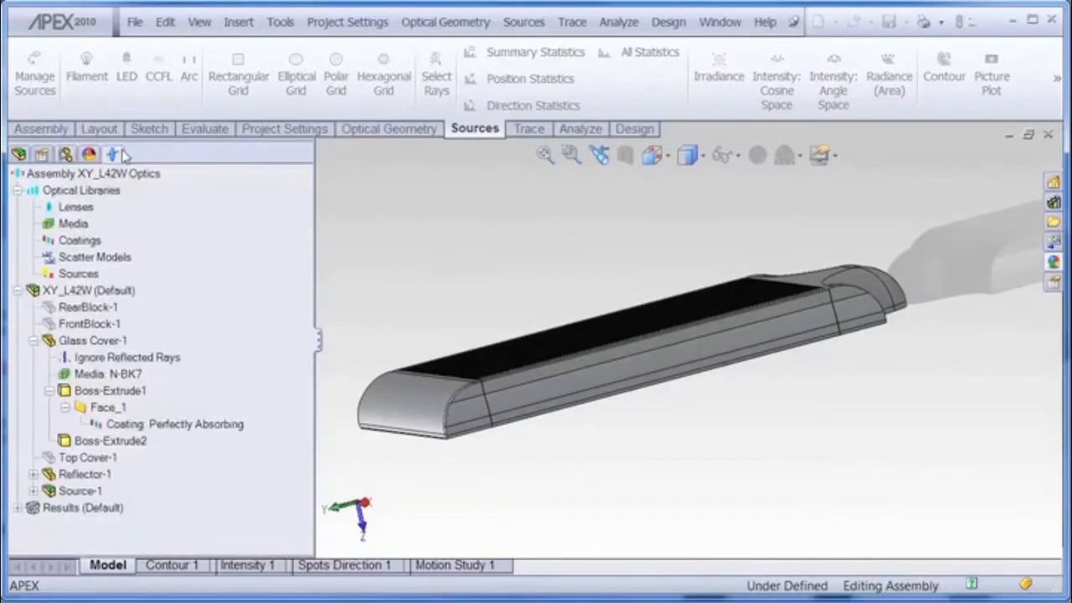
{"action": "left_click", "coordinate": [17, 507]}
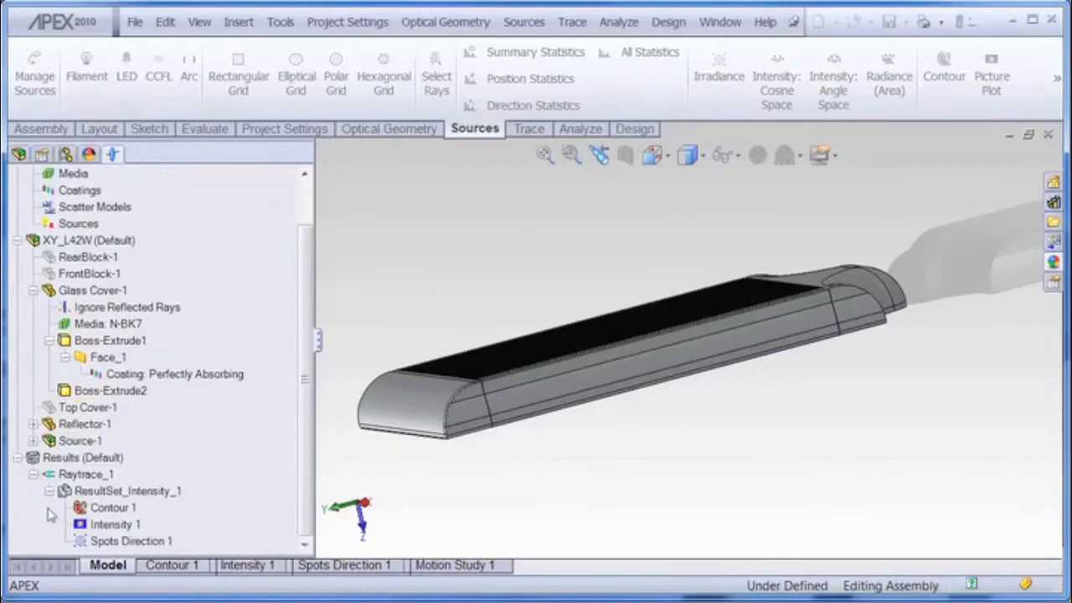
{"action": "double_click", "coordinate": [87, 474]}
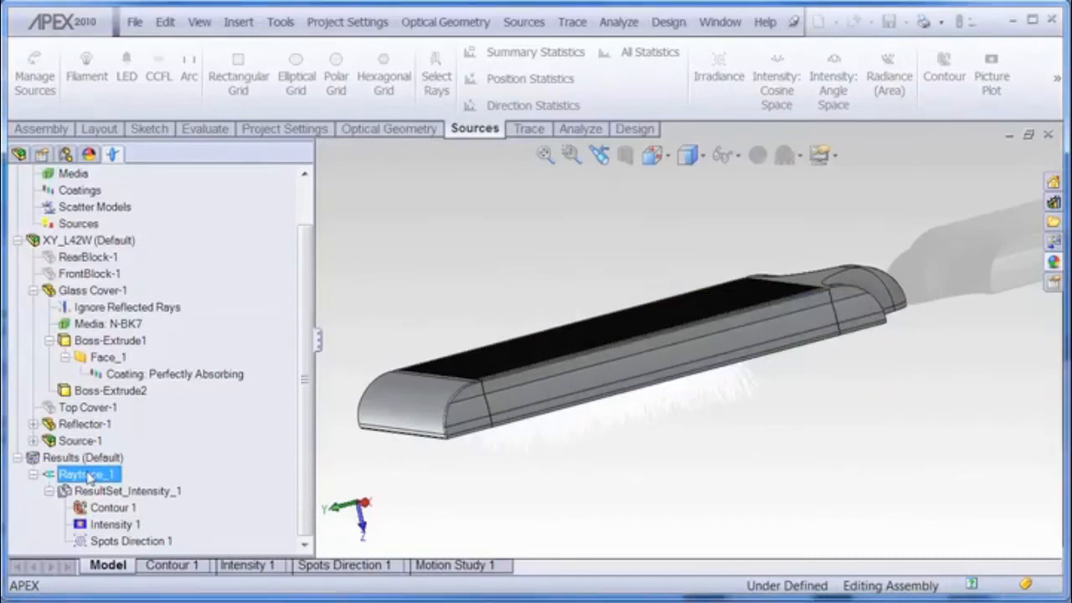
{"action": "mouse_move", "coordinate": [665, 481]}
{"action": "middle_mouse_down"}
{"action": "mouse_move", "coordinate": [672, 450]}
{"action": "mouse_move", "coordinate": [678, 478]}
{"action": "mouse_move", "coordinate": [611, 464]}
{"action": "mouse_move", "coordinate": [641, 445]}
{"action": "mouse_move", "coordinate": [642, 413]}
{"action": "mouse_move", "coordinate": [670, 443]}
{"action": "mouse_move", "coordinate": [660, 480]}
{"action": "mouse_move", "coordinate": [740, 390]}
{"action": "mouse_move", "coordinate": [664, 376]}
{"action": "mouse_move", "coordinate": [673, 407]}
{"action": "middle_mouse_up"}
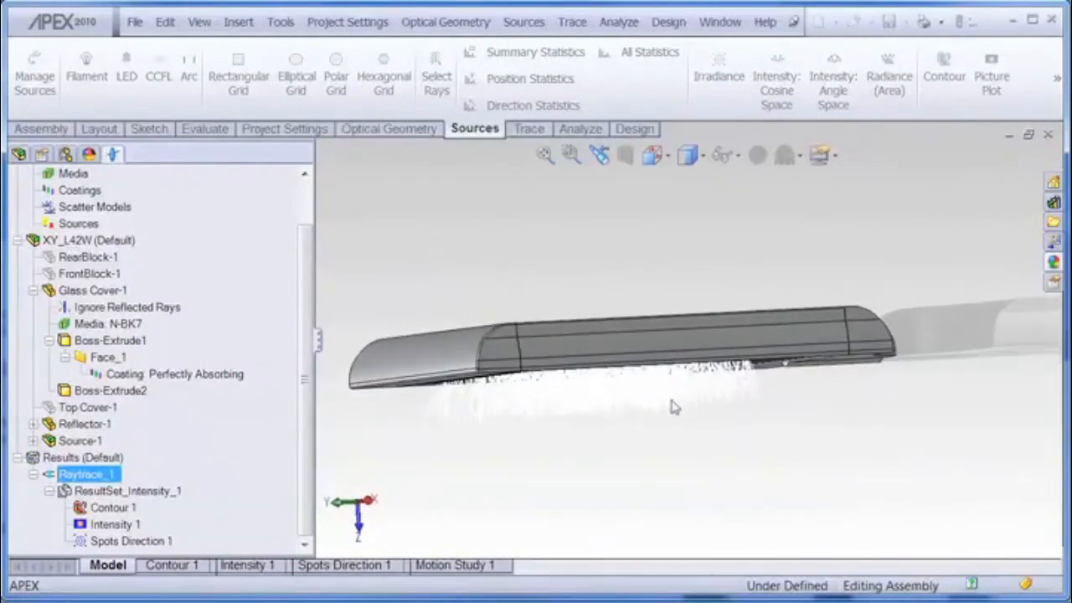
Step: Set the ray trace display color to blue in the project settings
{"action": "left_click", "coordinate": [285, 130]}
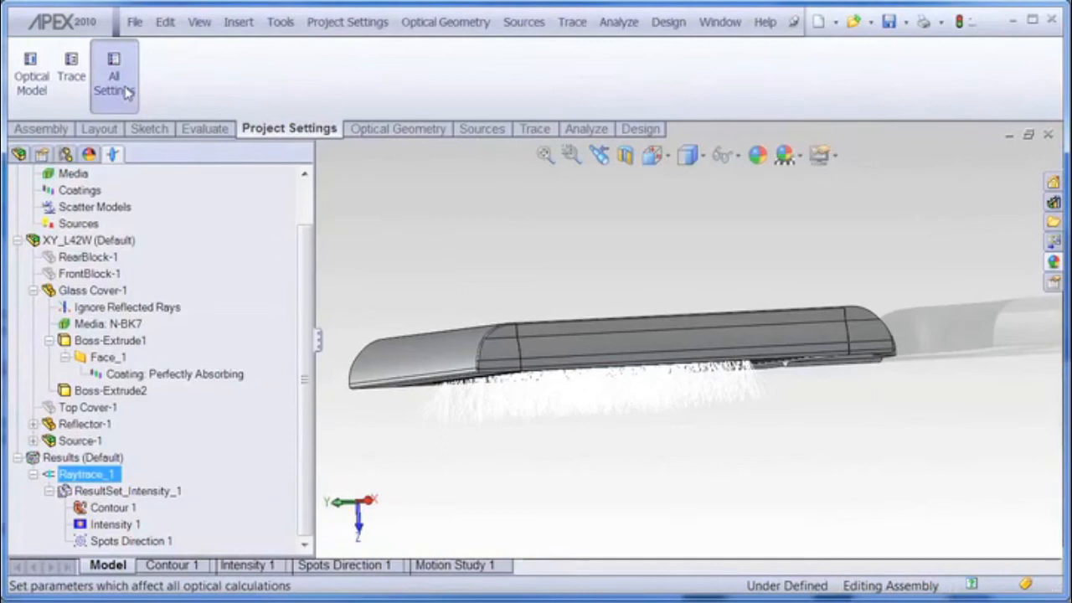
{"action": "left_click", "coordinate": [117, 88]}
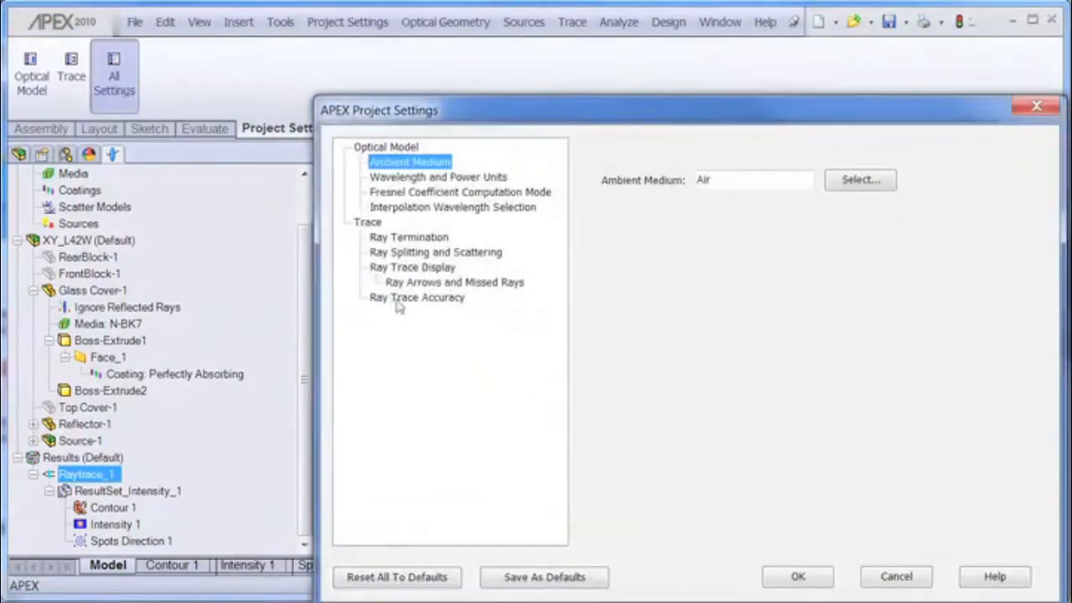
{"action": "left_click", "coordinate": [423, 268]}
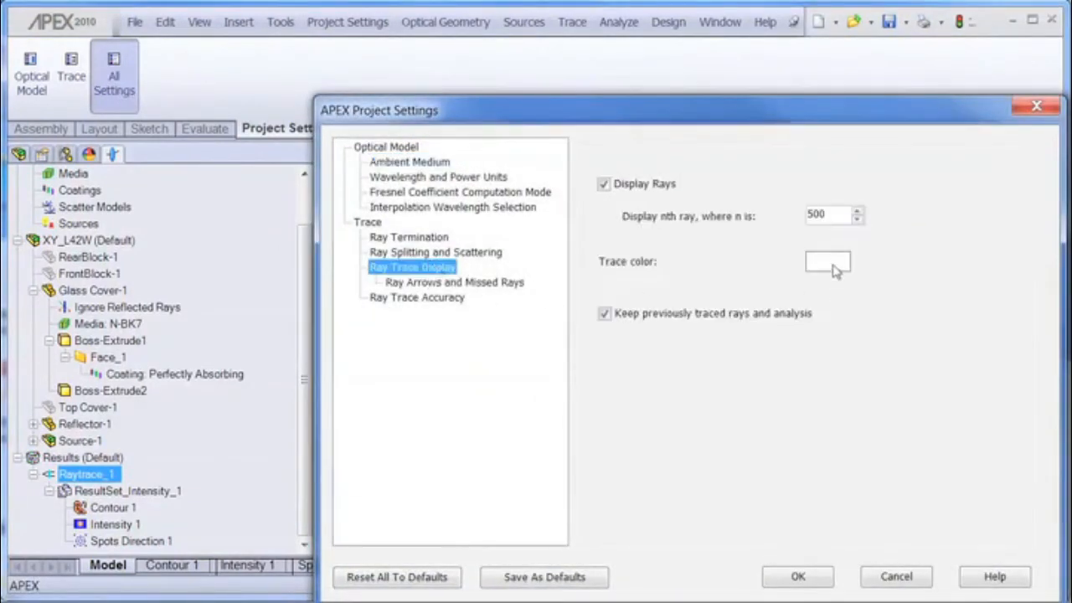
{"action": "left_click", "coordinate": [835, 265]}
{"action": "left_click", "coordinate": [735, 202]}
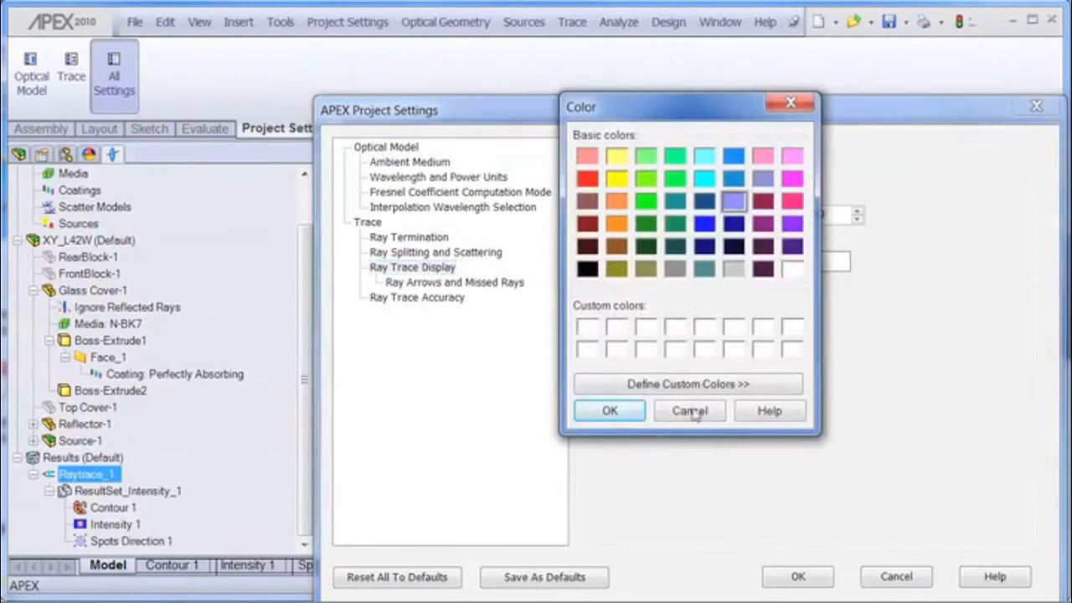
{"action": "left_click", "coordinate": [612, 408]}
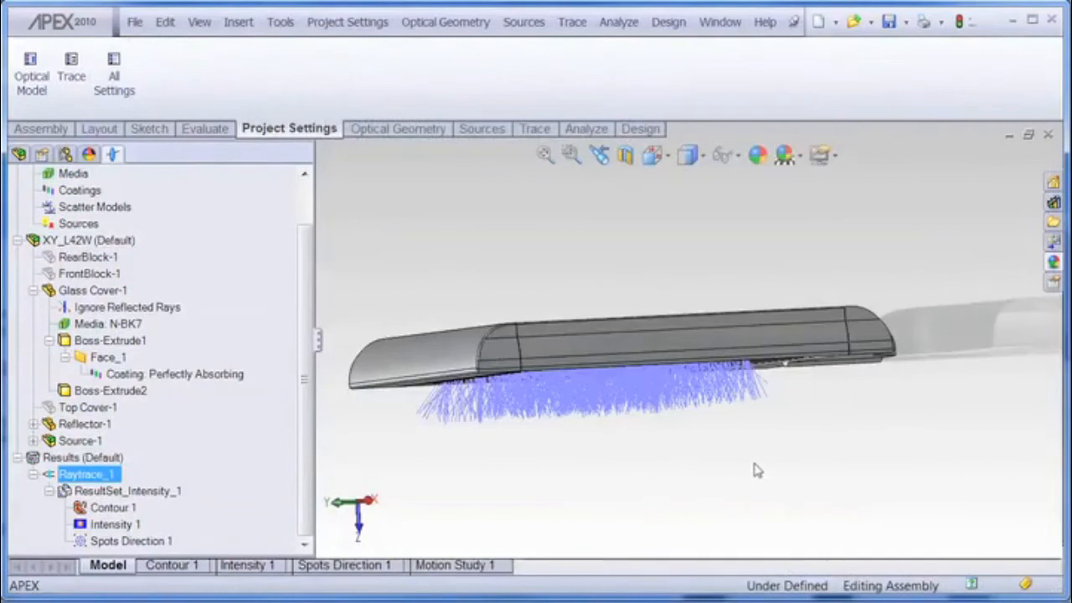
Step: View the Contour 1 and Intensity 1 result plots
{"action": "mouse_move", "coordinate": [741, 424]}
{"action": "middle_mouse_down"}
{"action": "mouse_move", "coordinate": [749, 376]}
{"action": "mouse_move", "coordinate": [688, 359]}
{"action": "mouse_move", "coordinate": [739, 495]}
{"action": "mouse_move", "coordinate": [711, 495]}
{"action": "mouse_move", "coordinate": [679, 469]}
{"action": "mouse_move", "coordinate": [677, 424]}
{"action": "mouse_move", "coordinate": [692, 409]}
{"action": "mouse_move", "coordinate": [723, 433]}
{"action": "middle_mouse_up"}
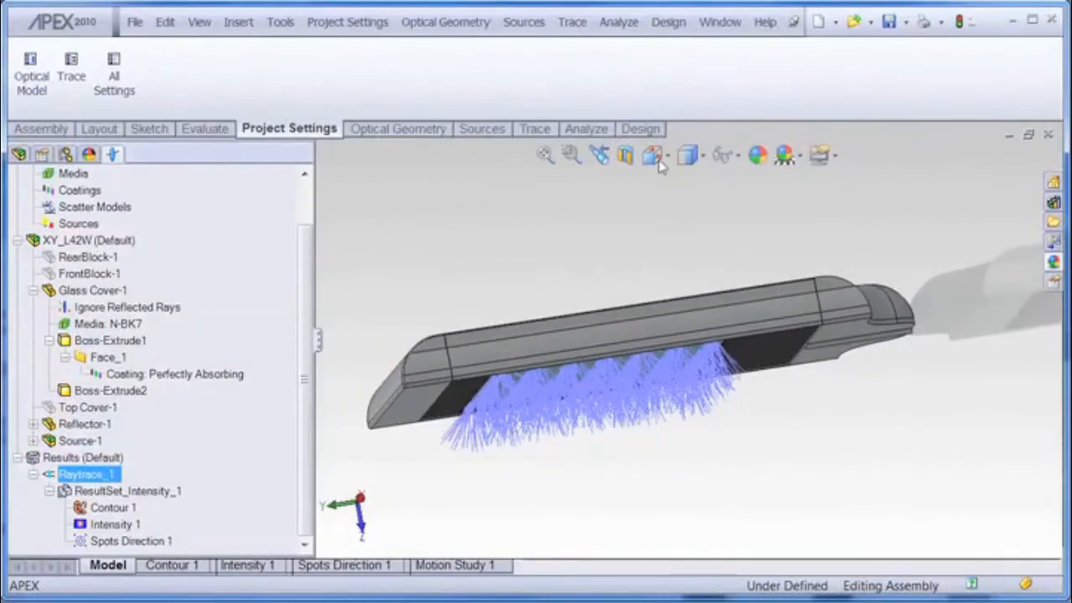
{"action": "left_click", "coordinate": [579, 129]}
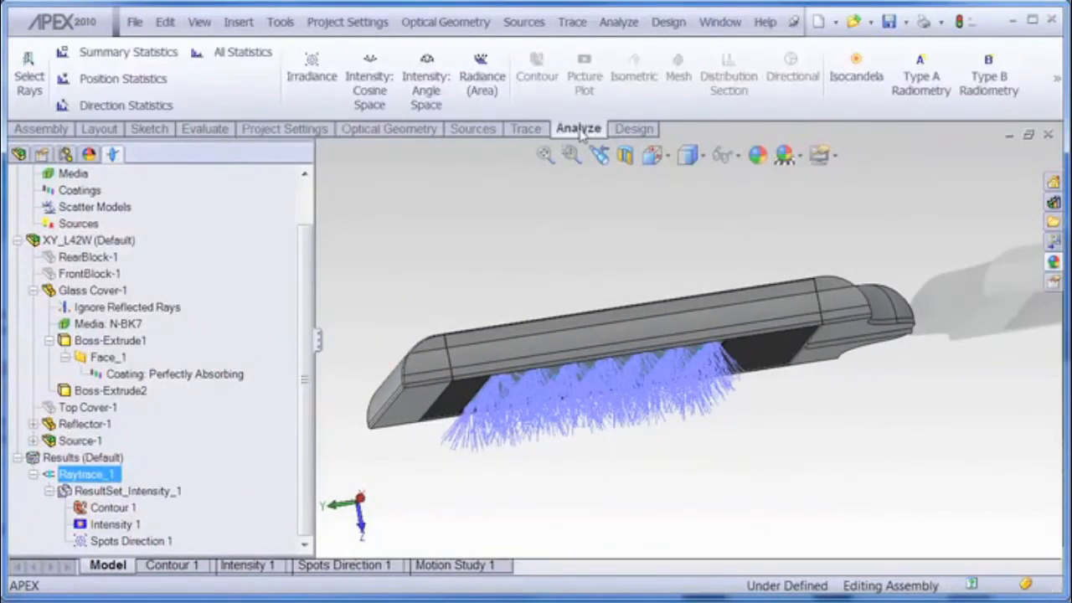
{"action": "left_click", "coordinate": [117, 508]}
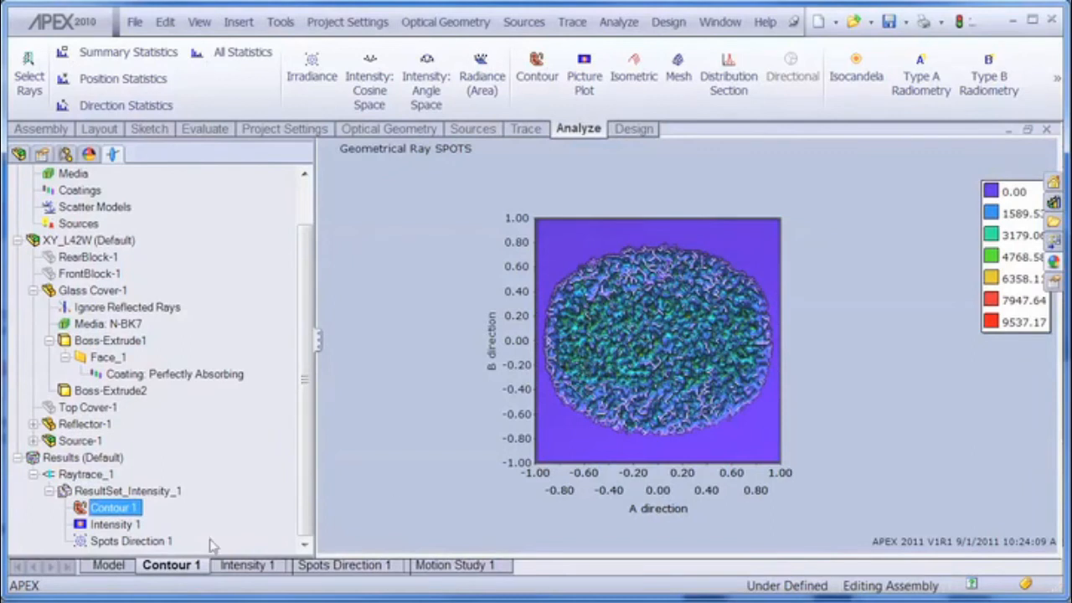
{"action": "left_click", "coordinate": [110, 525]}
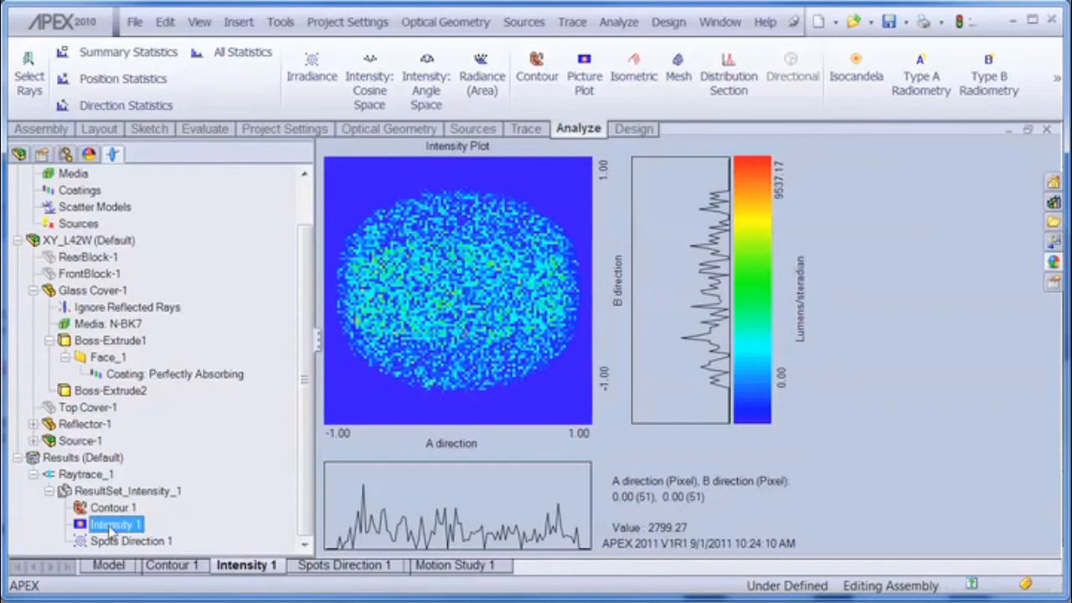
Step: Process ResultSet_Intensity_1 with the Averaging operation, Average option, 1 adjacent vertical and horizontal pixel
{"action": "left_click", "coordinate": [128, 492]}
{"action": "right_click", "coordinate": [127, 492]}
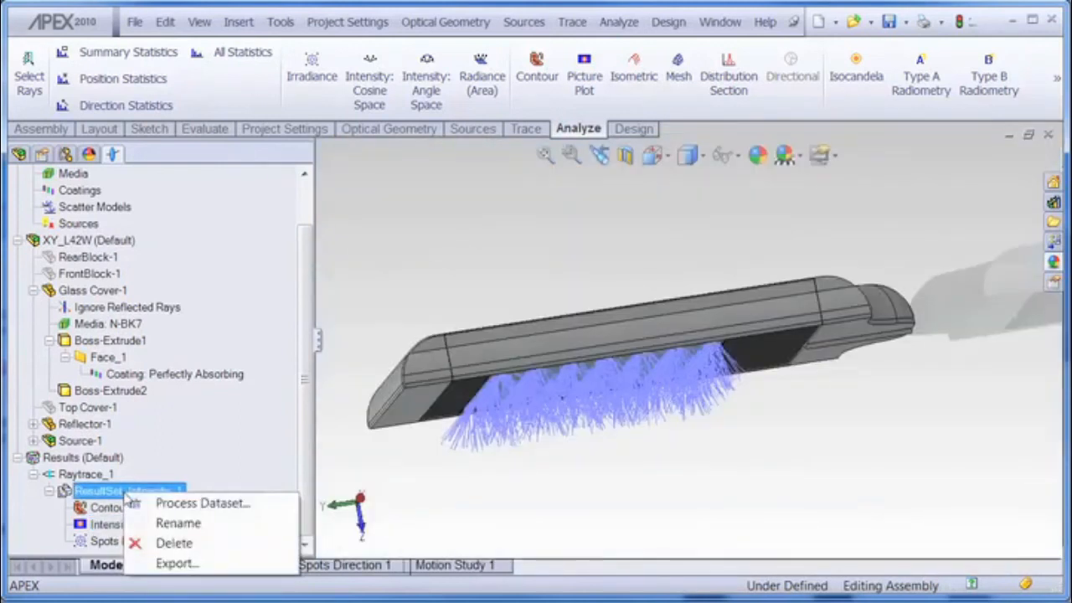
{"action": "left_click", "coordinate": [170, 507]}
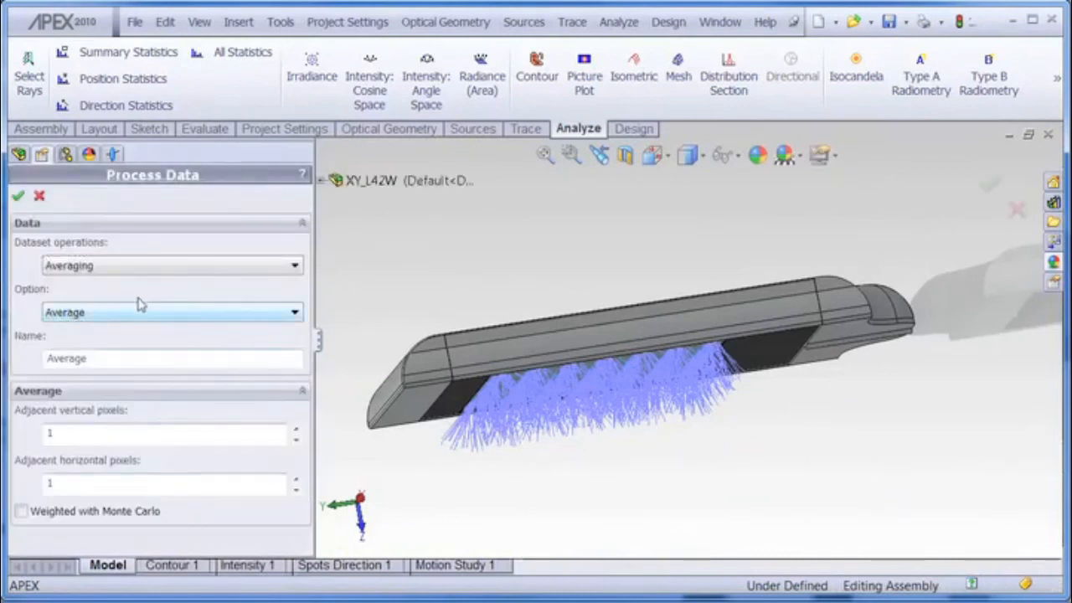
{"action": "left_click", "coordinate": [18, 195]}
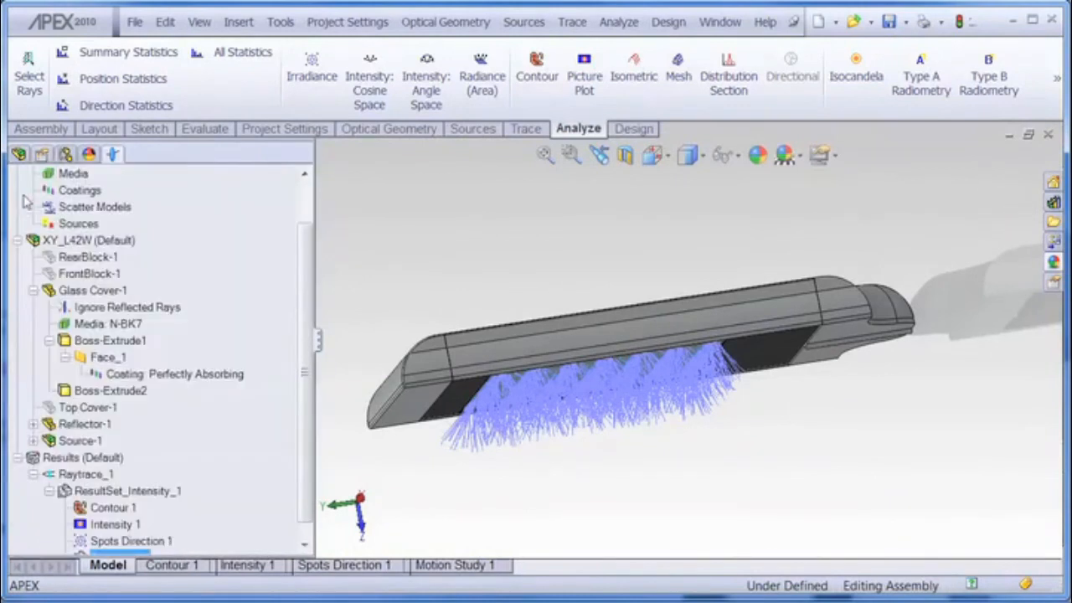
Step: Create a Contour plot from the Average_1 result set and switch its plot properties to 2D display
{"action": "left_click", "coordinate": [536, 80]}
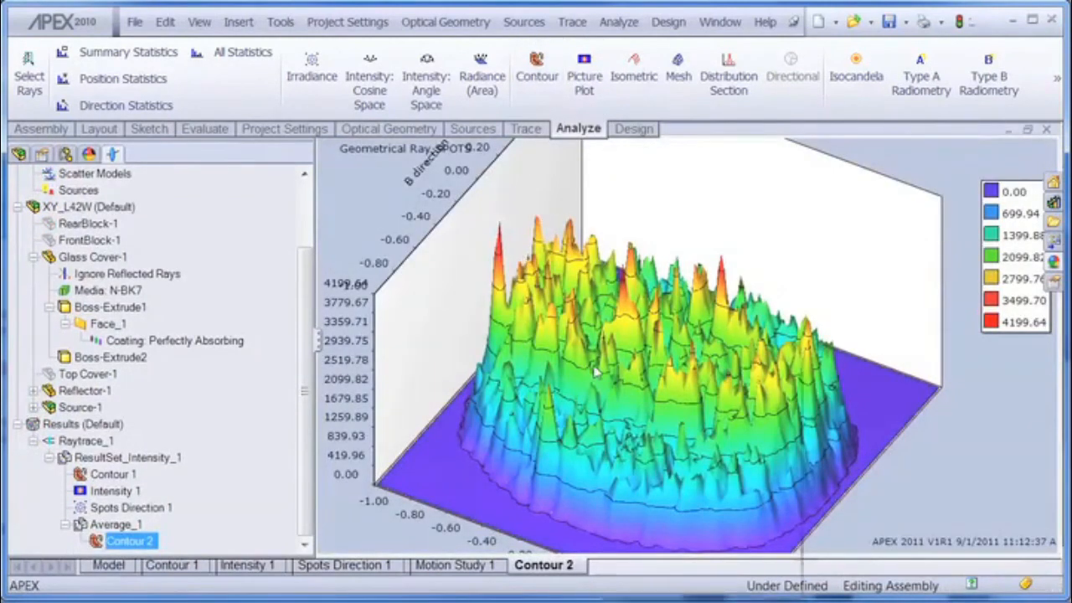
{"action": "right_click", "coordinate": [594, 367]}
{"action": "left_click", "coordinate": [614, 586]}
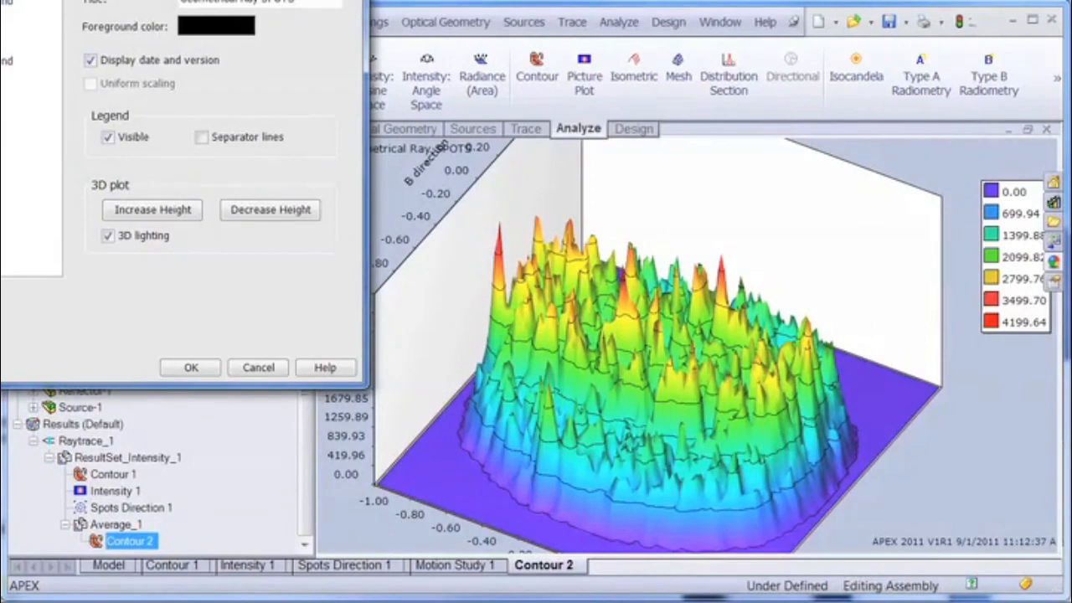
{"action": "left_click", "coordinate": [3, 75]}
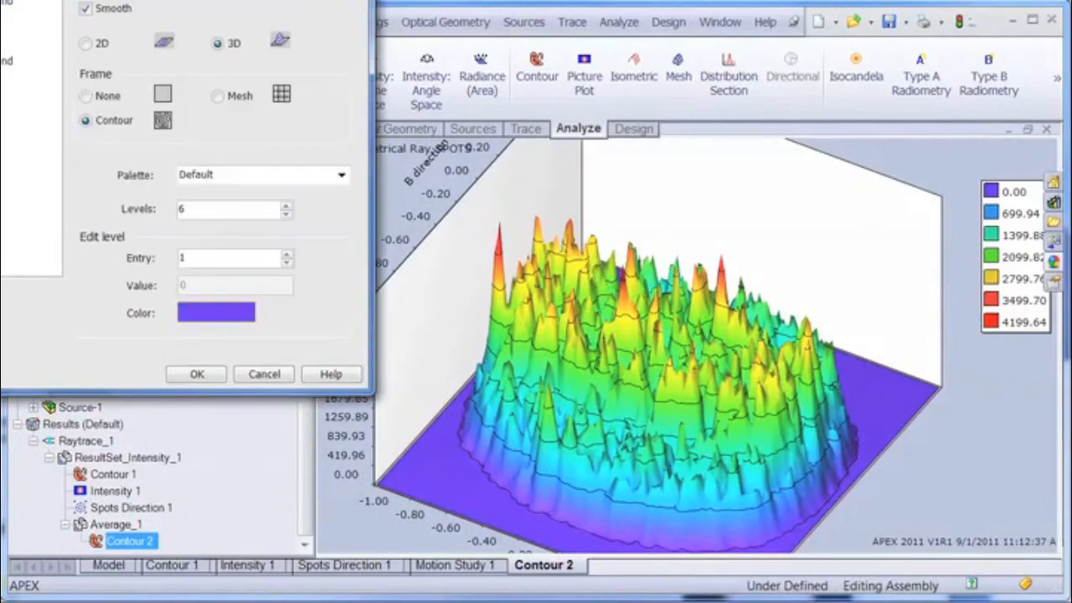
{"action": "left_click", "coordinate": [85, 43]}
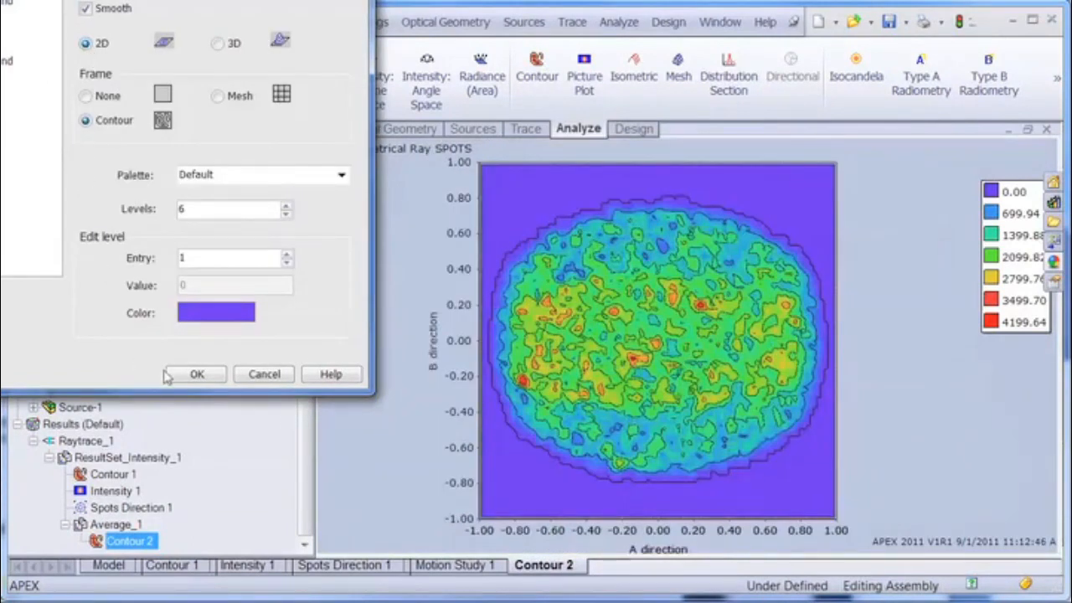
{"action": "left_click", "coordinate": [195, 373]}
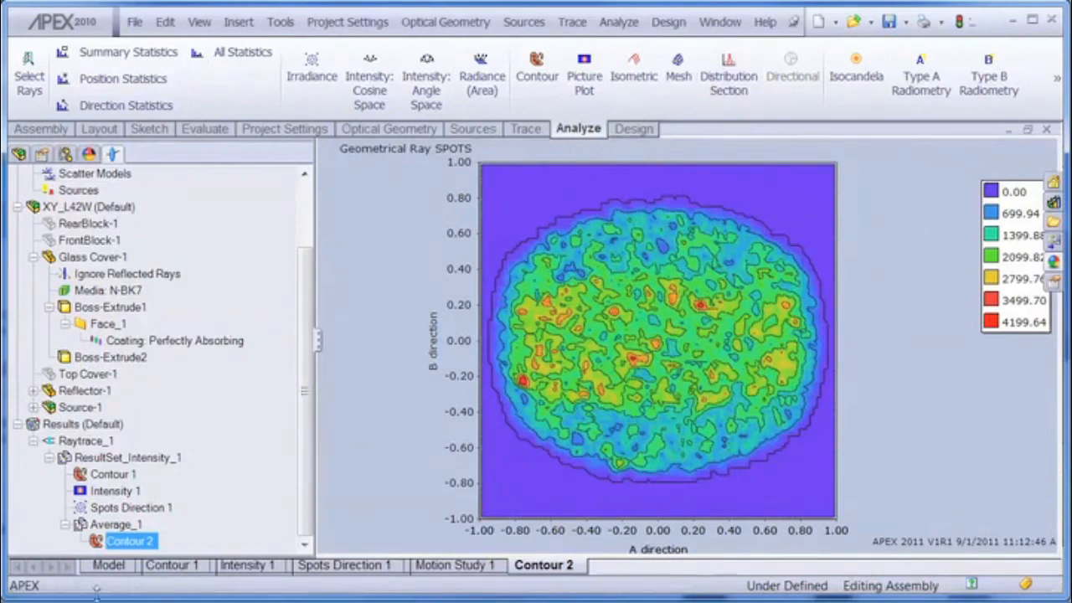
Step: Return to the model view and examine the assembly's tree items, including the Glass Cover properties and Contour 1 plot
{"action": "left_click", "coordinate": [107, 564]}
{"action": "middle_click_drag", "start_coordinate": [458, 308], "coordinate": [466, 360]}
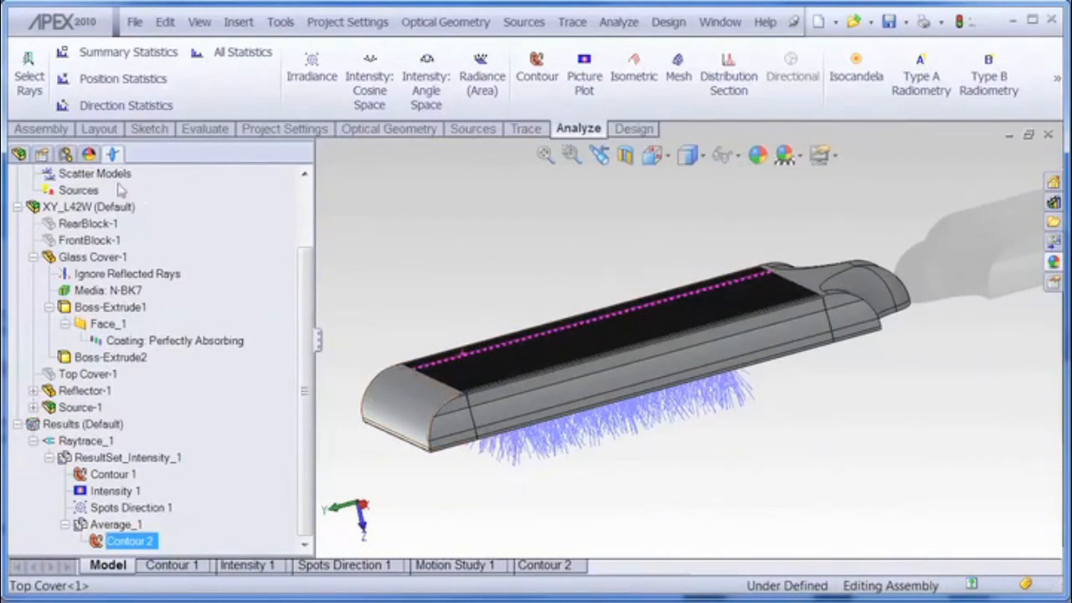
{"action": "left_click", "coordinate": [130, 341]}
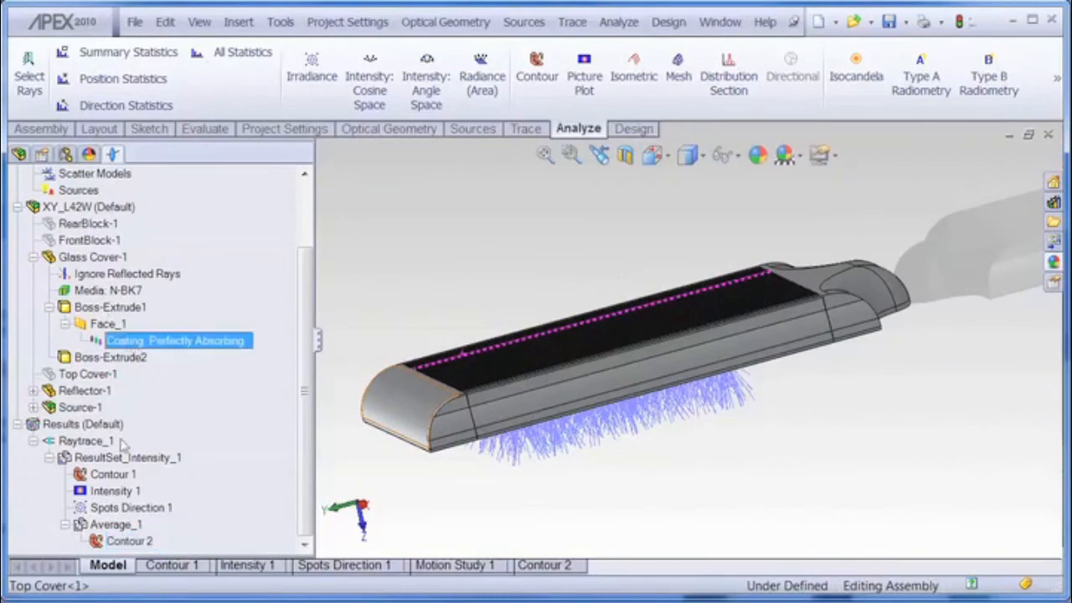
{"action": "left_click", "coordinate": [125, 282]}
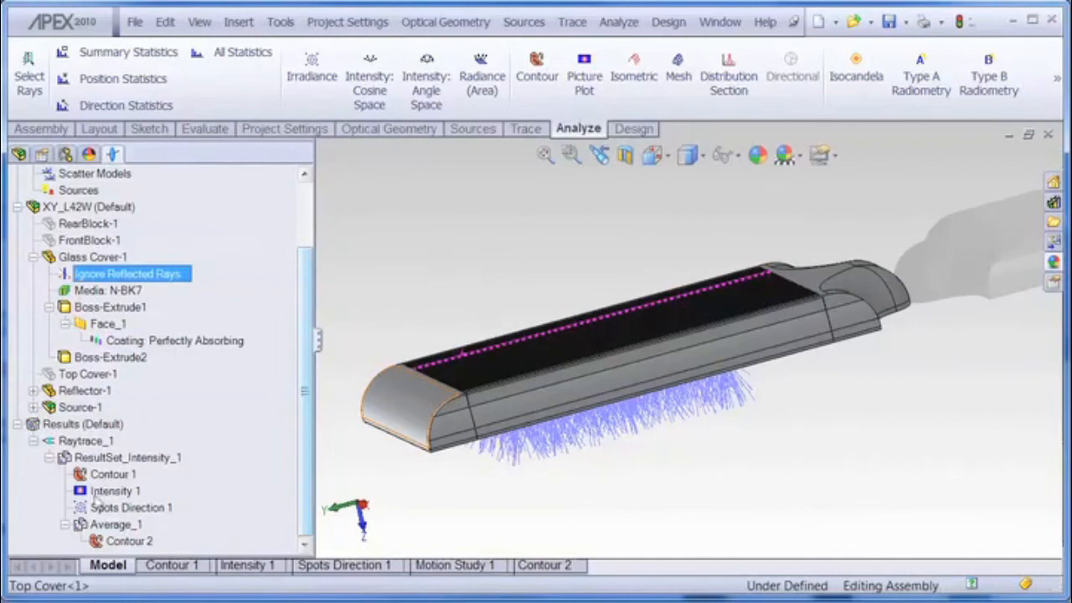
{"action": "double_click", "coordinate": [118, 473]}
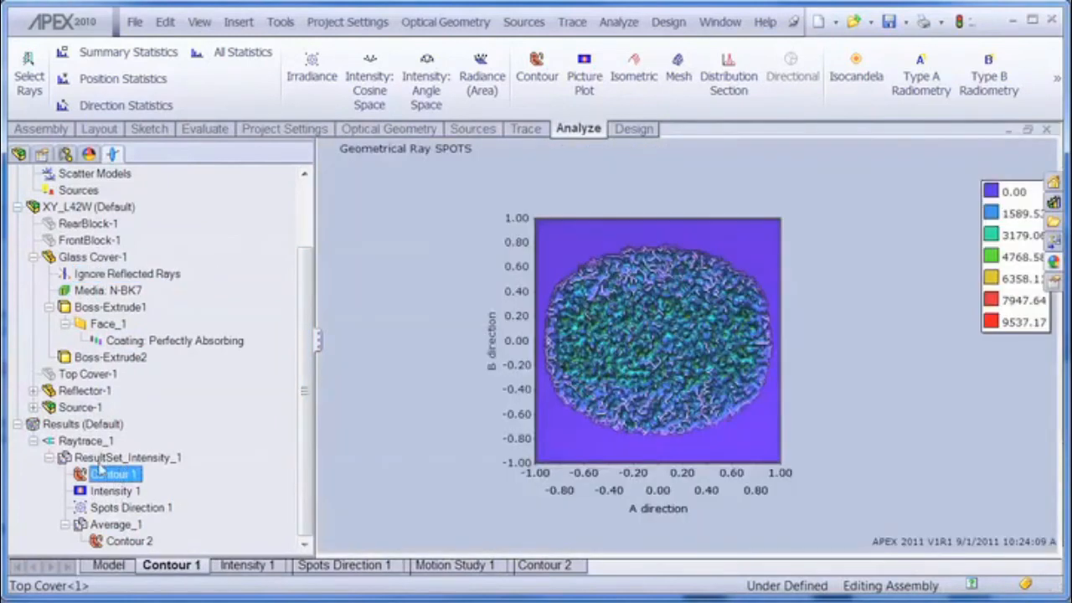
{"action": "left_click", "coordinate": [100, 457]}
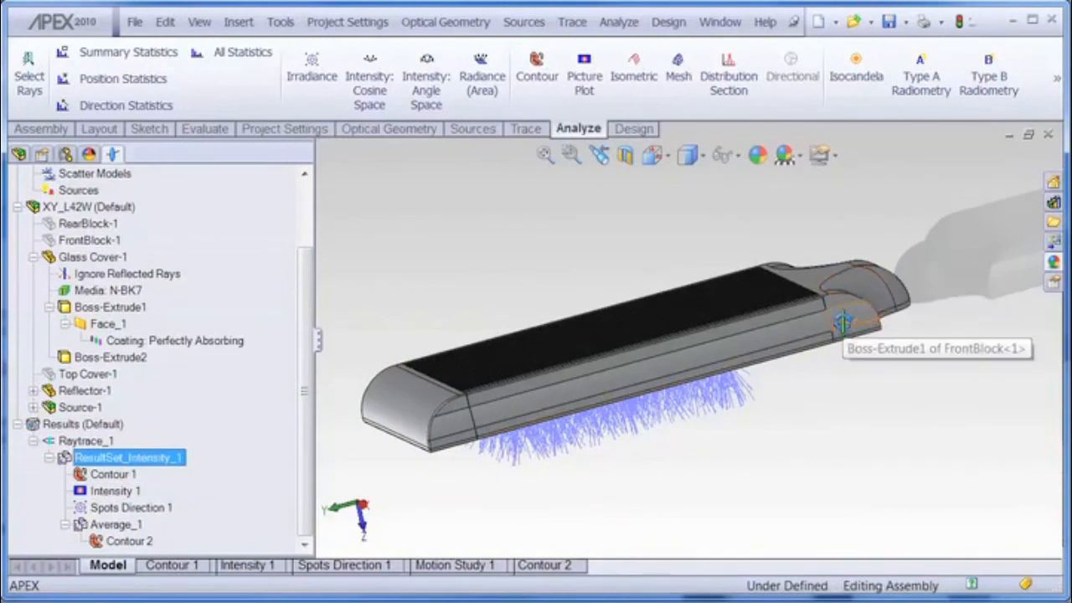
{"action": "left_click", "coordinate": [84, 224]}
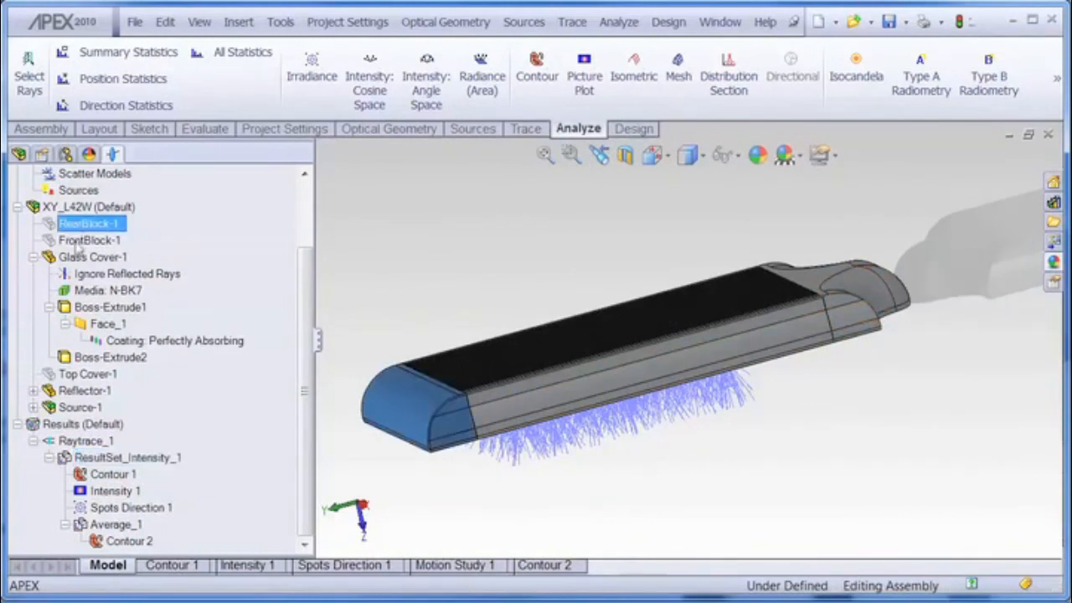
{"action": "left_click", "coordinate": [124, 278]}
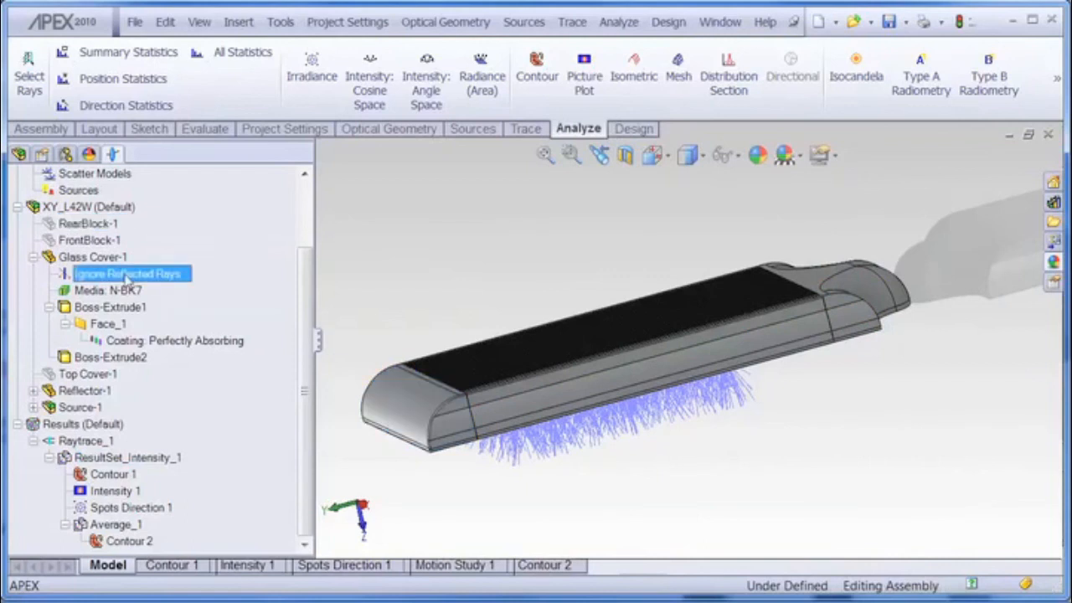